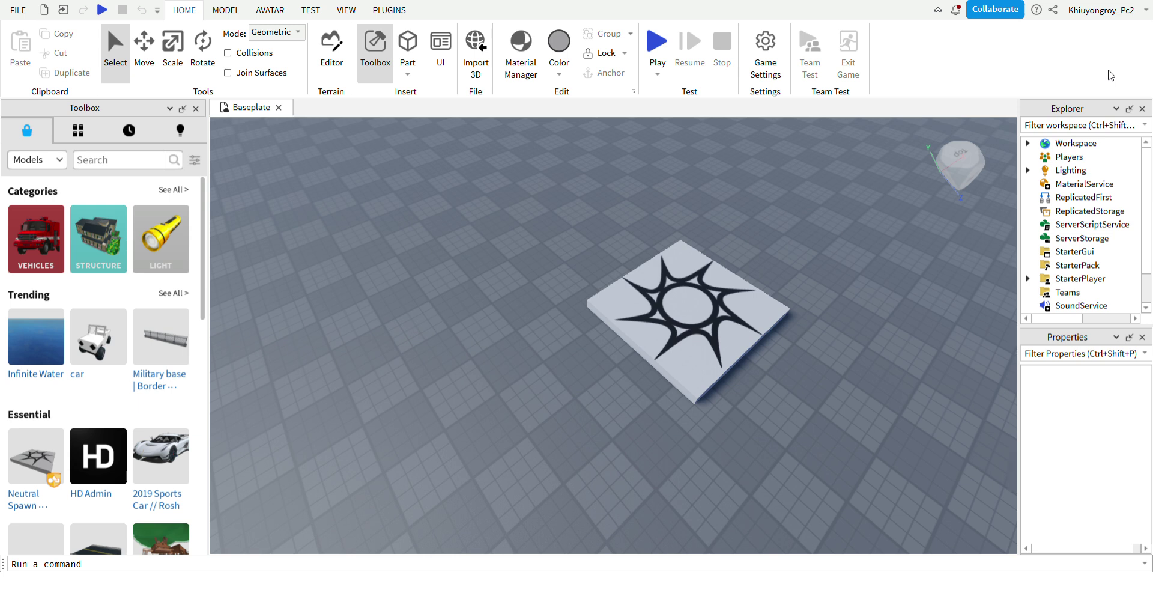
Search the model library for "house" and insert the Tree House model into the baseplate.
right_drag(789, 215, 789, 215)
click(104, 167)
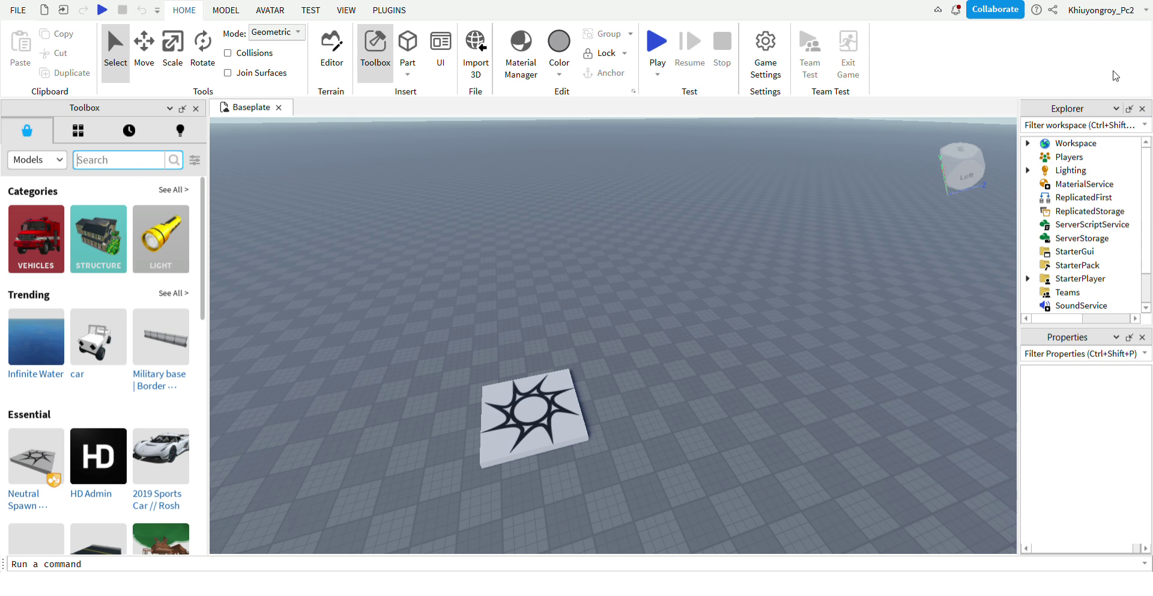
text(ouse)
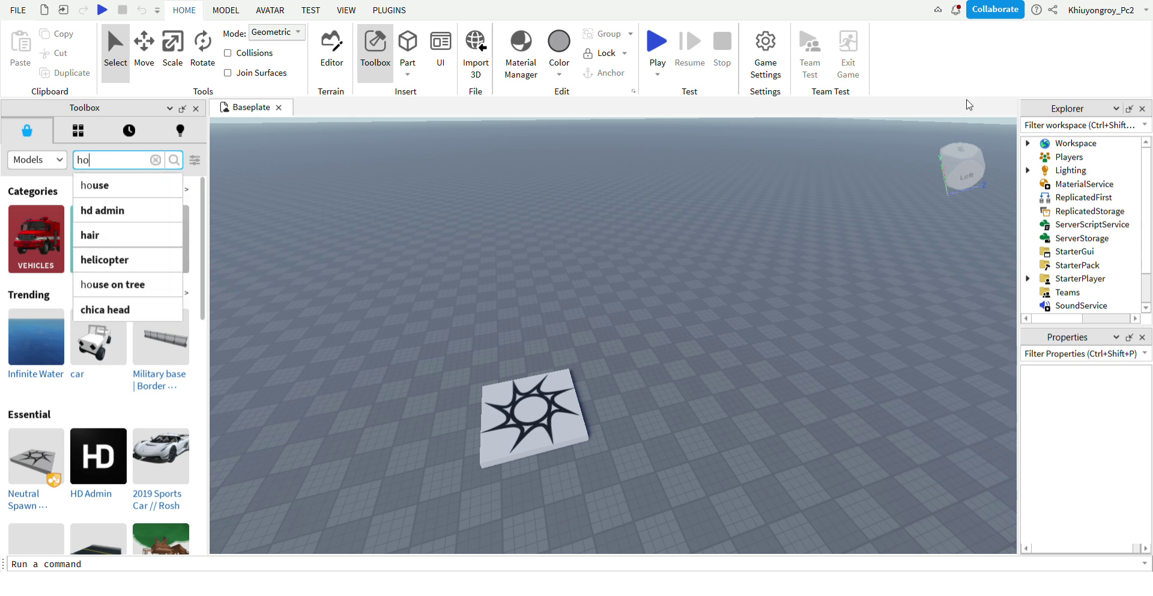
key(Return)
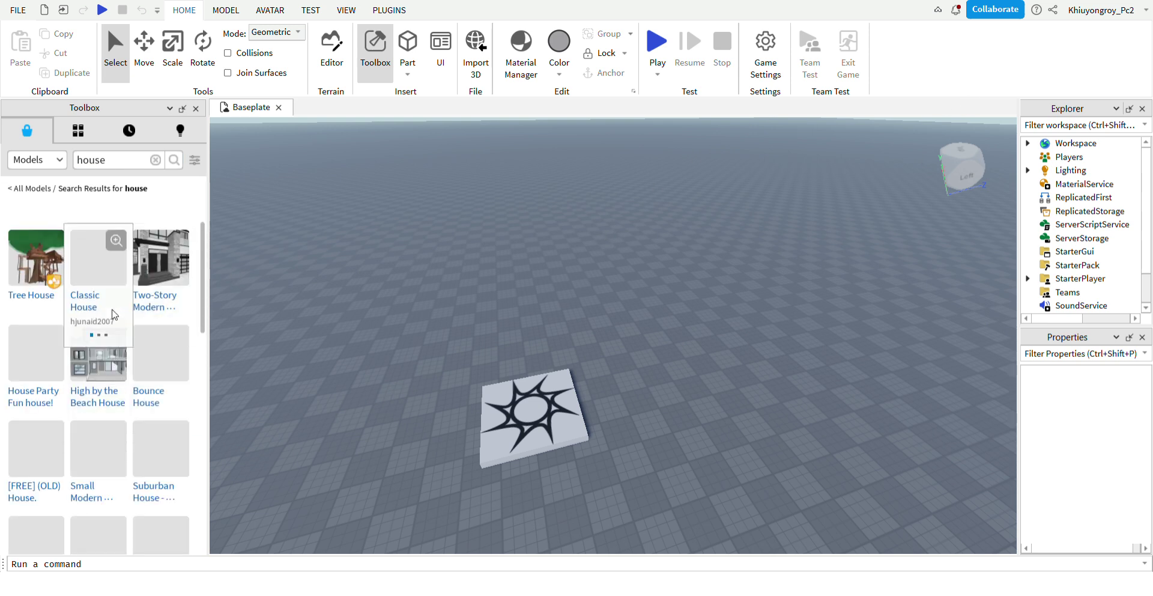
mouse_move(46, 279)
click(33, 278)
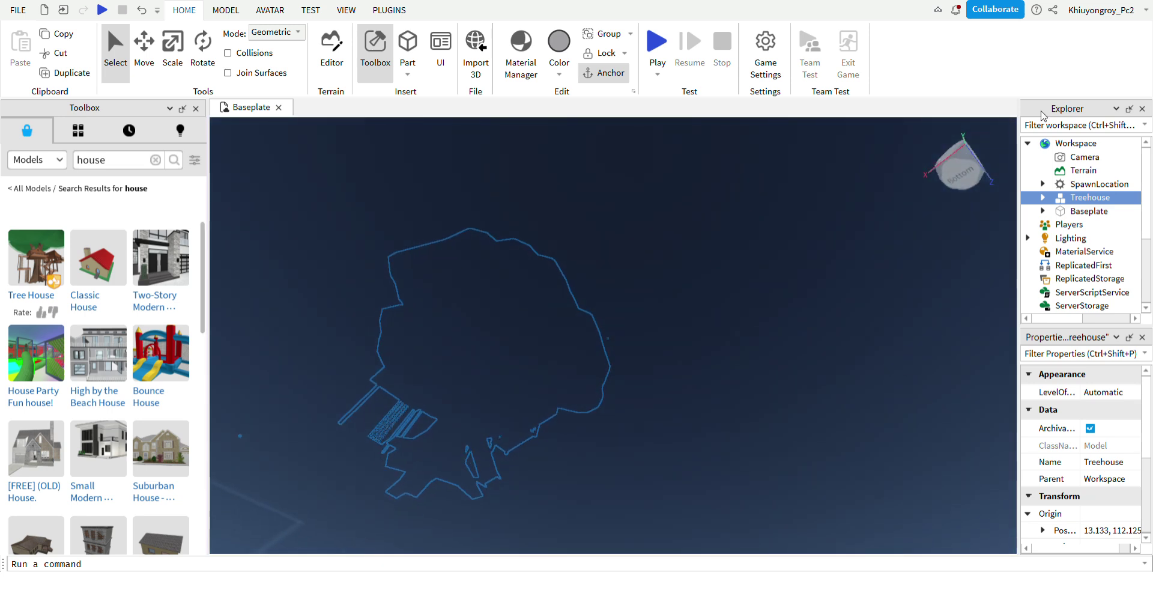
Copy the Treehouse model and paste a second treehouse into the workspace.
key(w)
right_drag(715, 313, 737, 334)
key(w)
key(s)
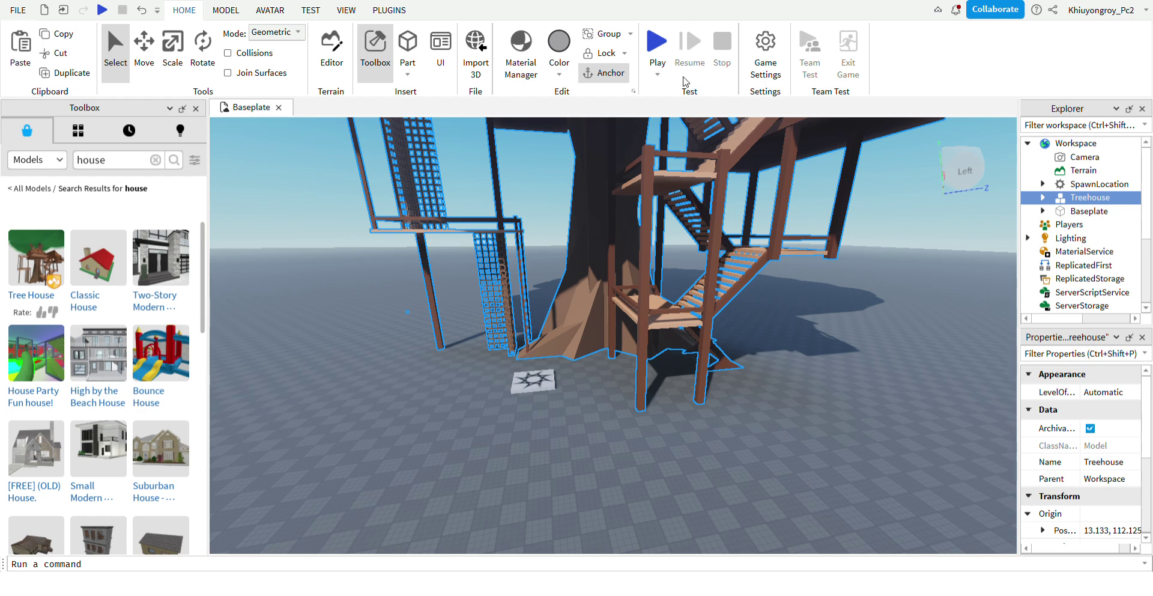
right_drag(690, 241, 689, 243)
click(24, 48)
right_drag(591, 278, 591, 279)
key(f)
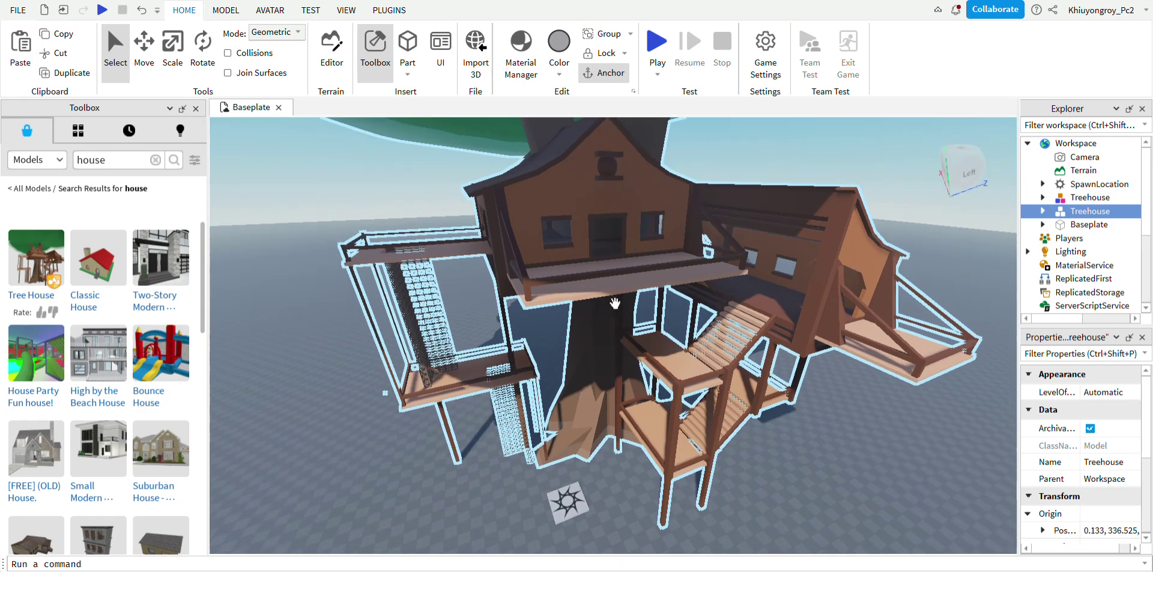
Move the pasted treehouse down from above the first one and place it beside it on the baseplate.
key(s)
right_drag(643, 344, 644, 343)
key(s)
drag(622, 226, 718, 425)
key(w)
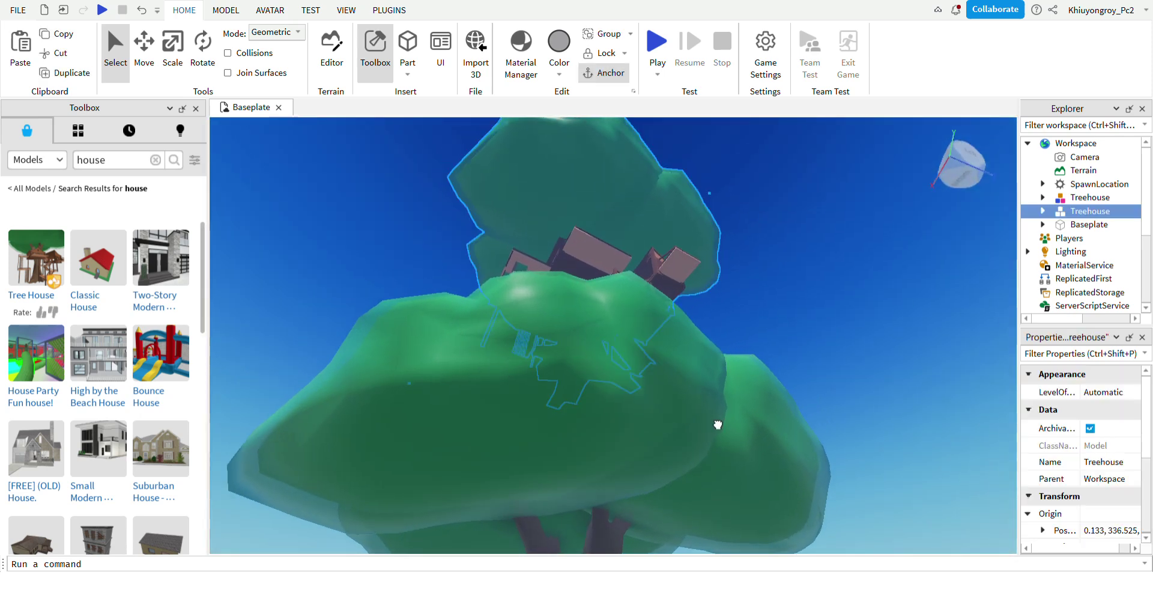
drag(818, 538, 709, 337)
right_drag(709, 336, 468, 429)
drag(468, 428, 431, 463)
right_drag(753, 397, 704, 309)
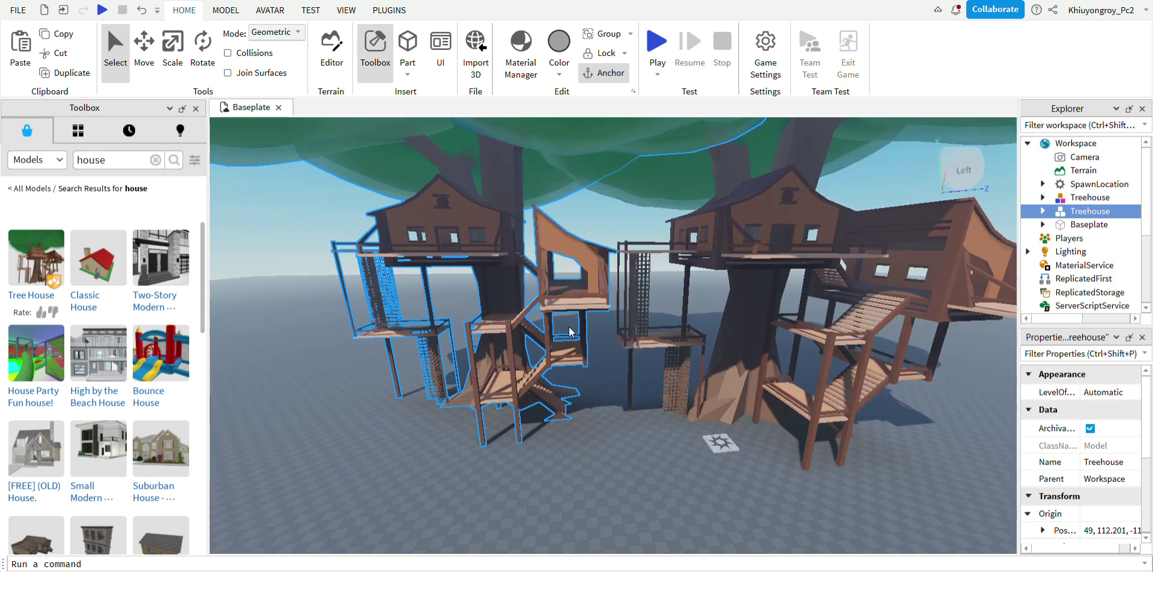
Move the selected treehouse across so it overlaps the other treehouse, and deselect it.
drag(546, 395, 811, 430)
key(d)
click(894, 446)
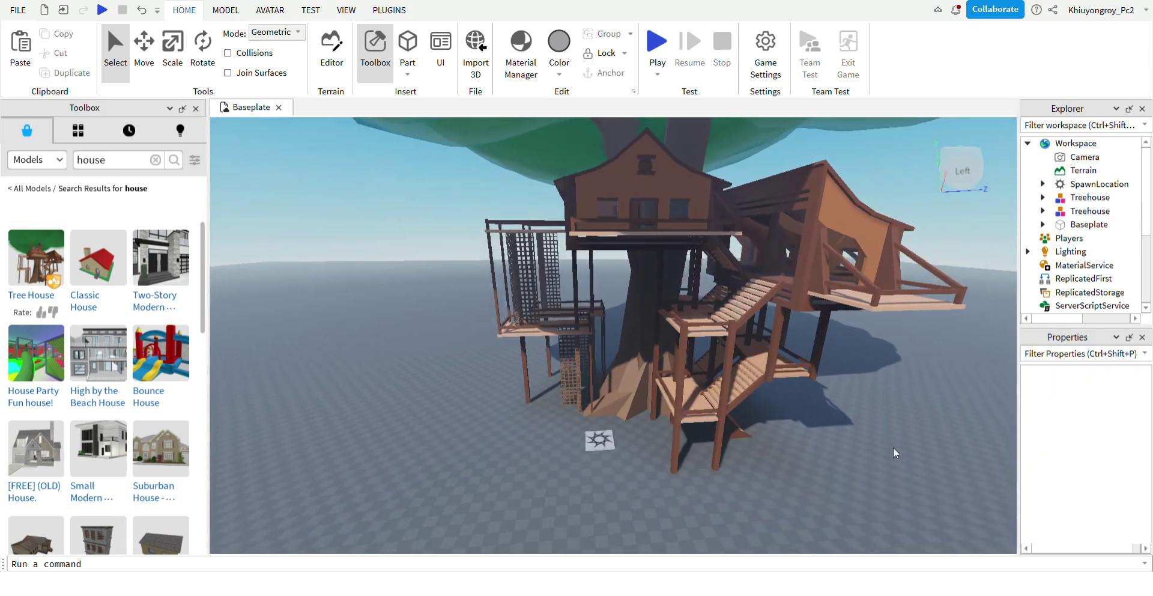
Move the SpawnLocation onto the treehouse's lowest wooden platform beside the stairs, and deselect it.
right_drag(894, 447, 1134, 30)
key(w)
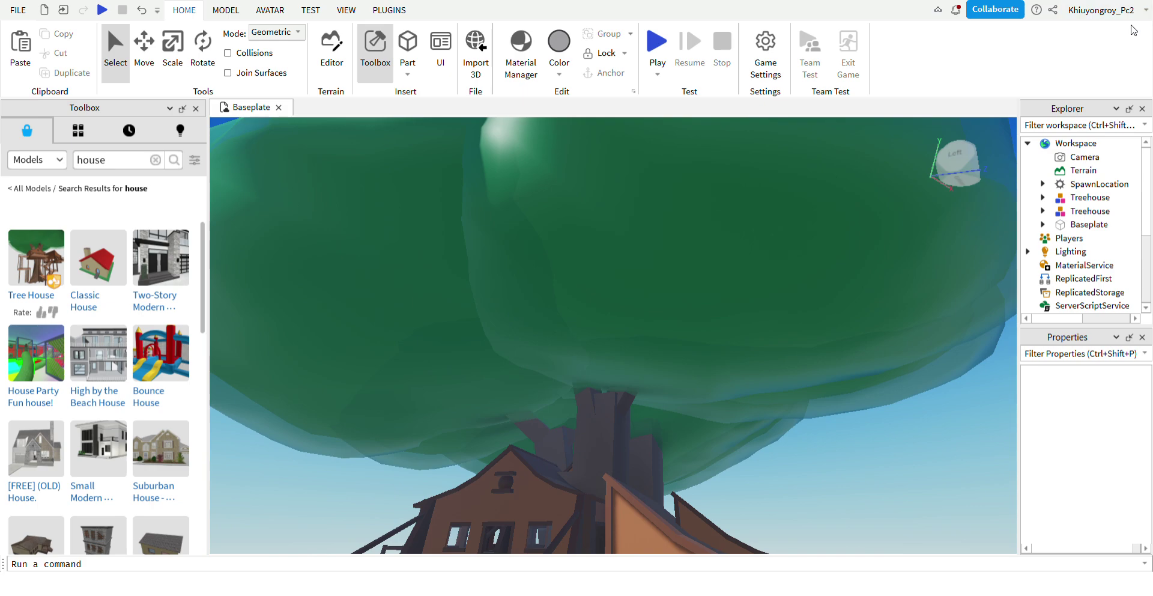
right_drag(1113, 66, 637, 335)
key(a)
right_drag(553, 363, 599, 364)
drag(588, 369, 700, 314)
key(w)
key(d)
right_drag(700, 314, 672, 331)
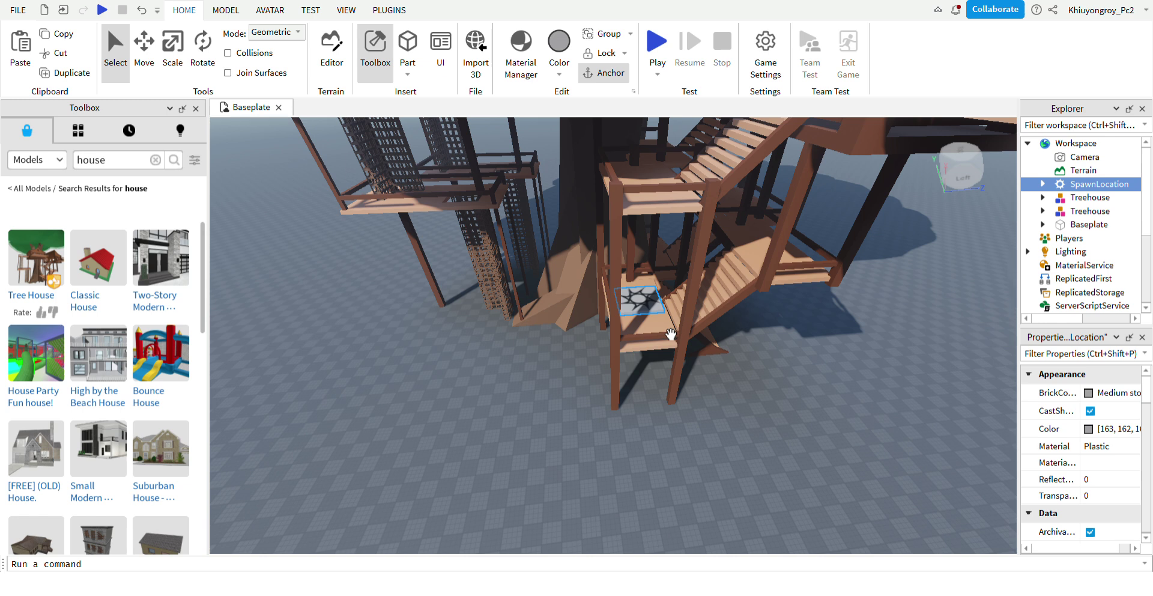
click(564, 392)
Search the model library for "lava" and browse the models.
click(155, 160)
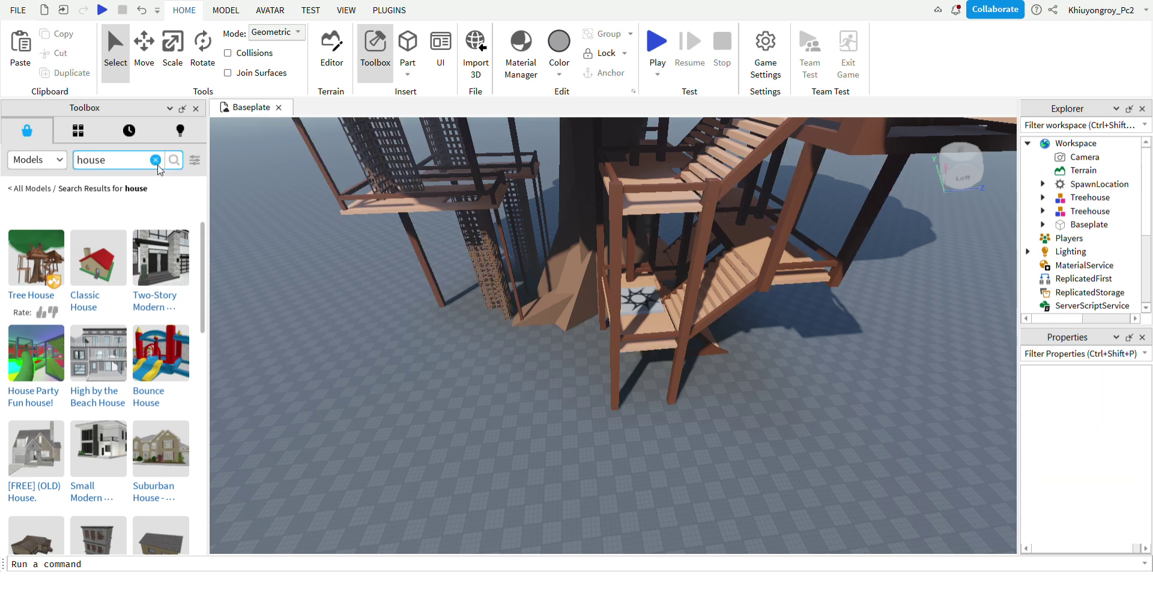
text(lava)
key(Return)
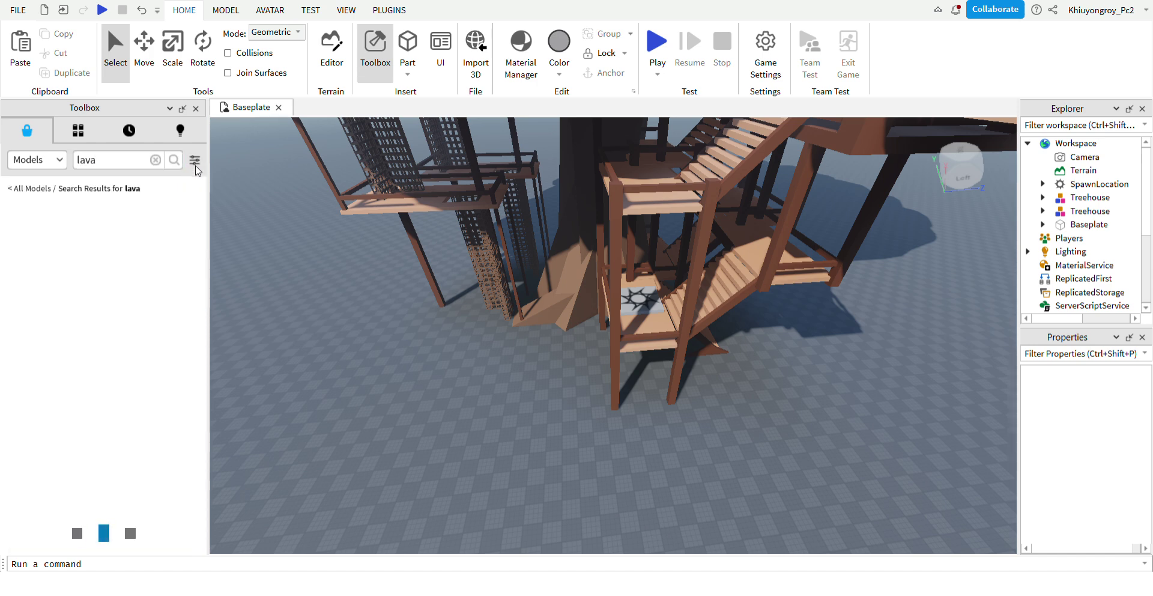
right_drag(315, 366, 316, 366)
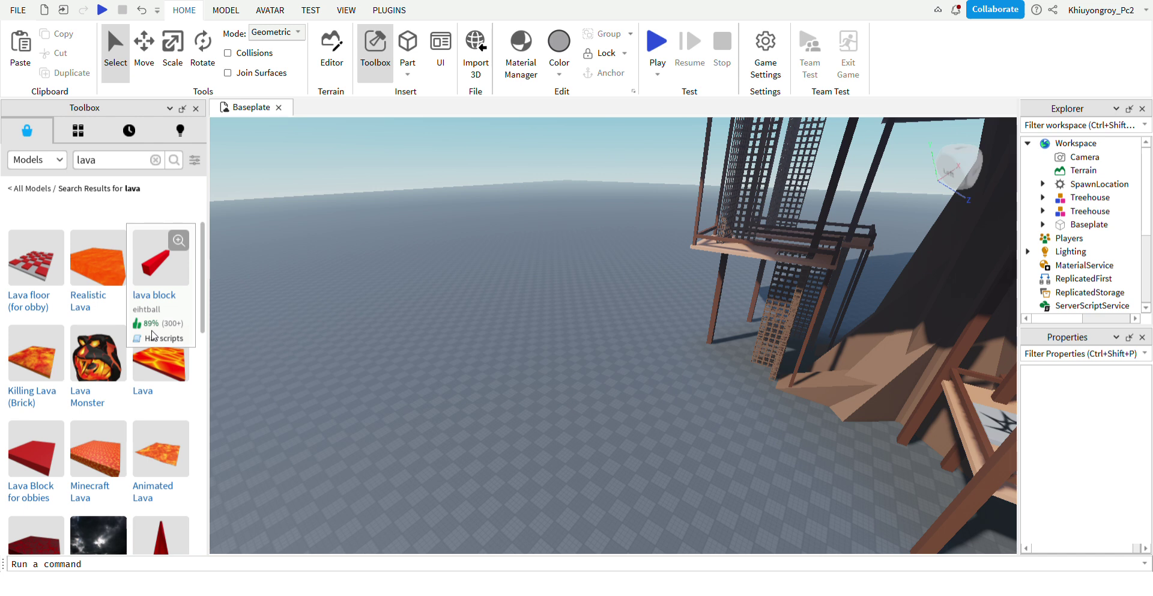
scroll(159, 313, down, 5)
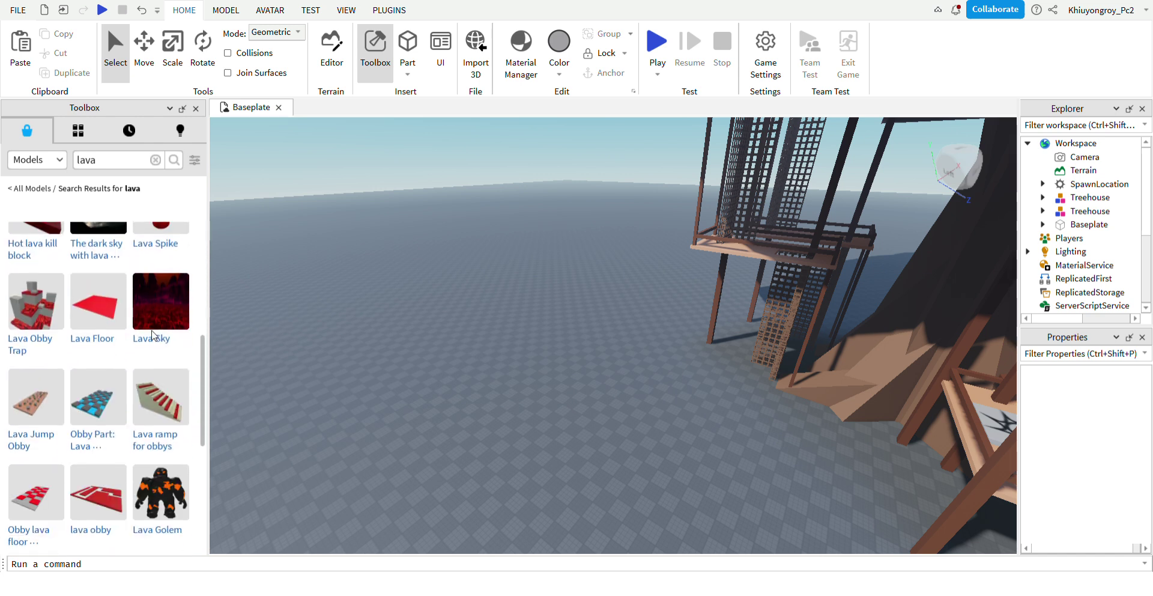
scroll(155, 334, down, 2)
Search the model library for "big roung lava" and look through the models for a suitable lava piece.
click(133, 161)
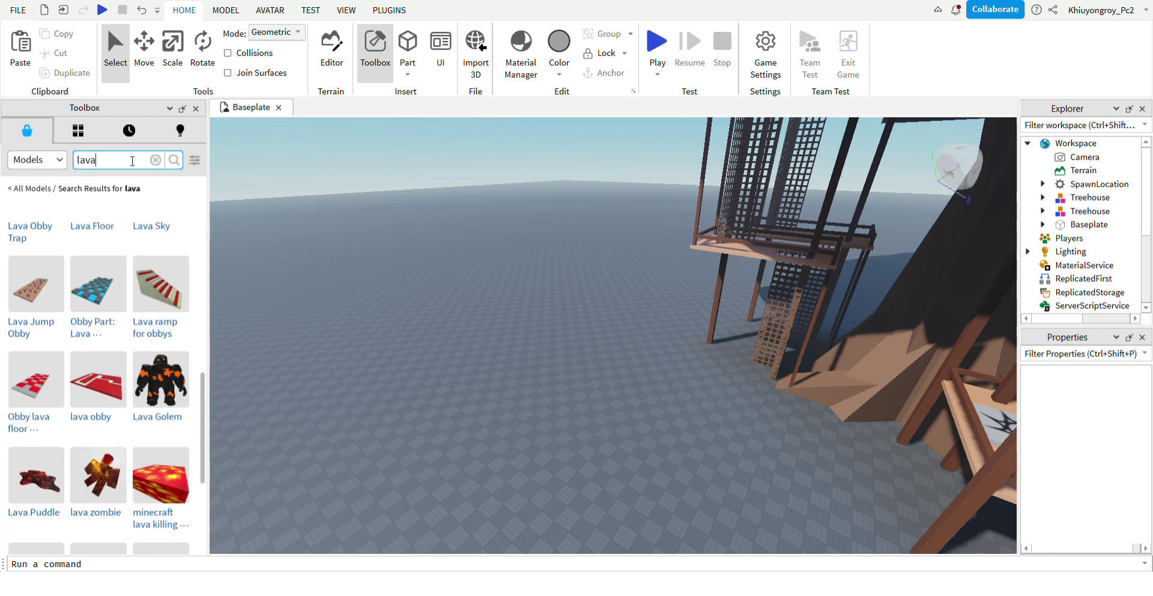
key(BackSpace)
key(BackSpace)
key(BackSpace)
key(BackSpace)
text(l)
key(BackSpace)
text(big roung lava)
key(Return)
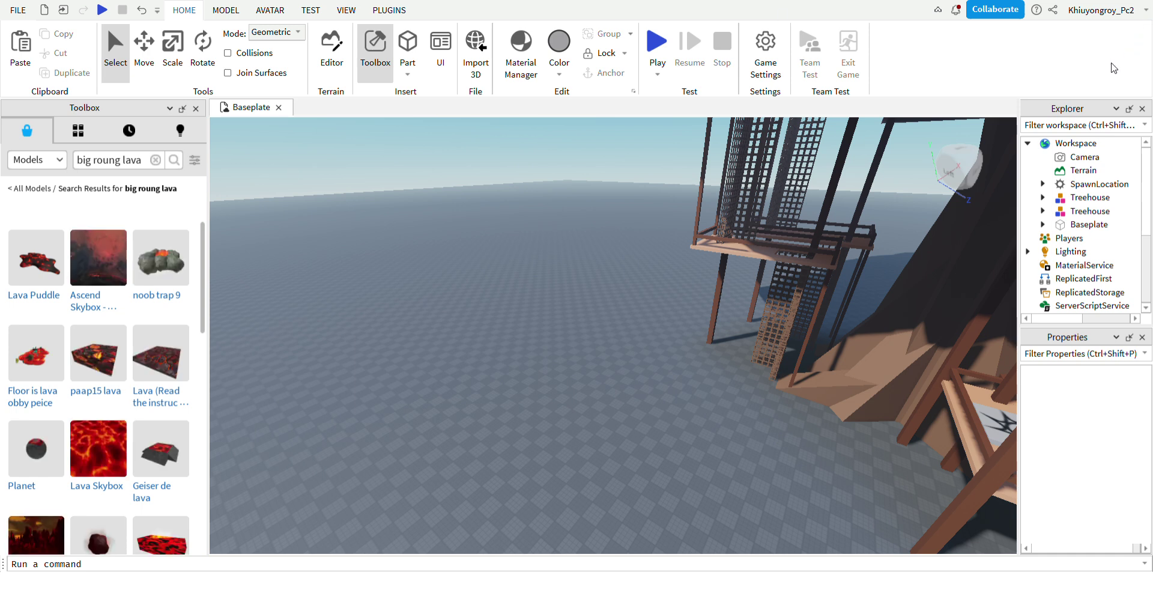
scroll(150, 388, down, 4)
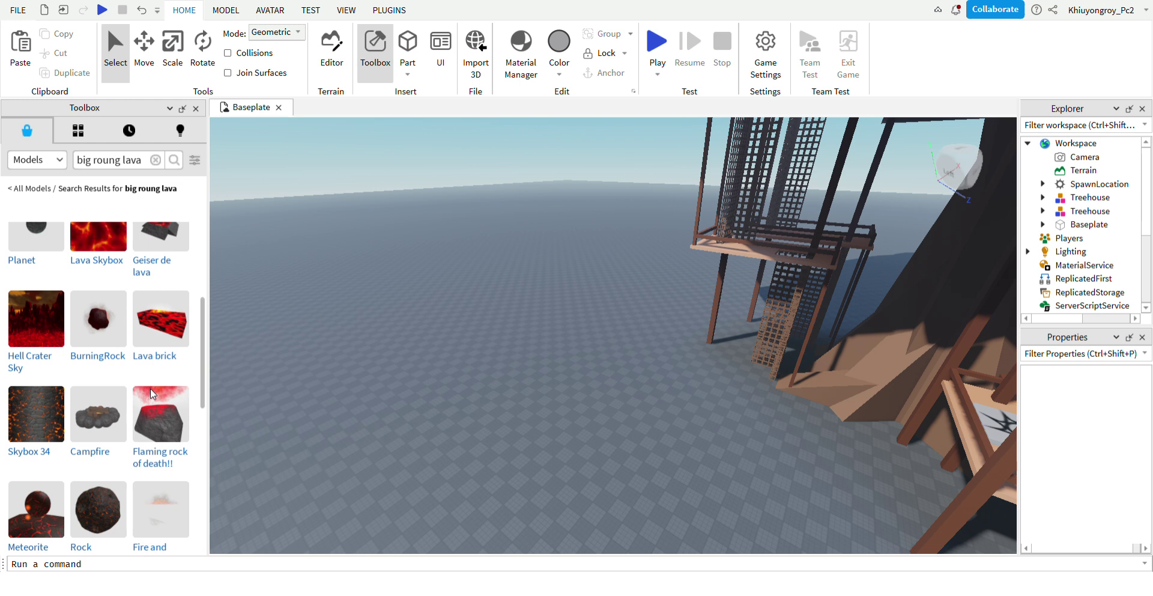
scroll(150, 388, down, 2)
scroll(151, 393, down, 3)
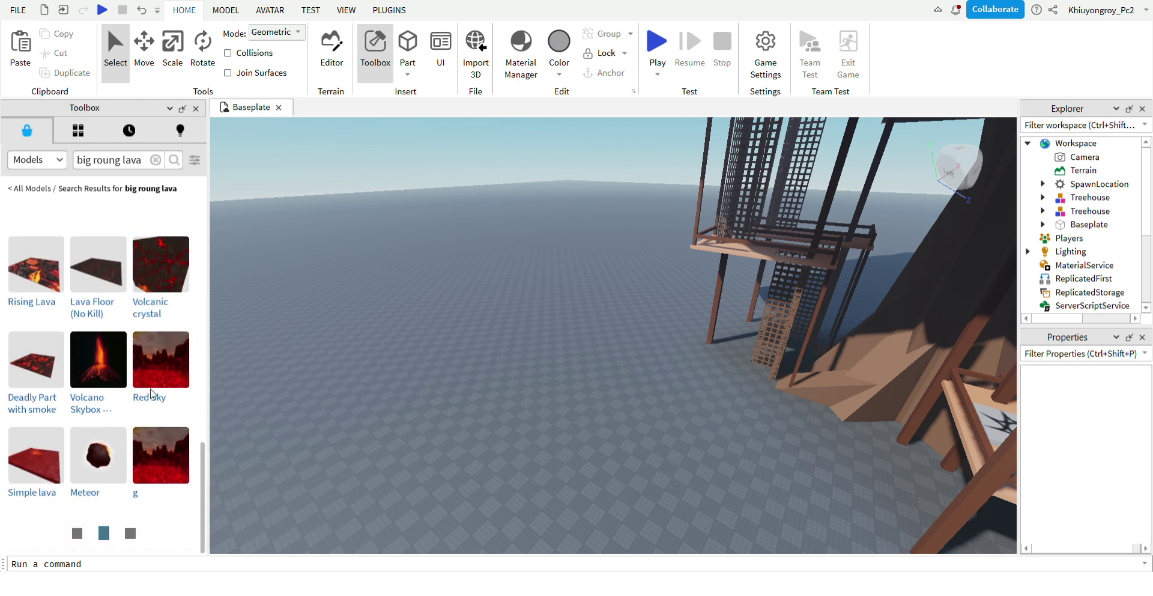
scroll(152, 394, down, 3)
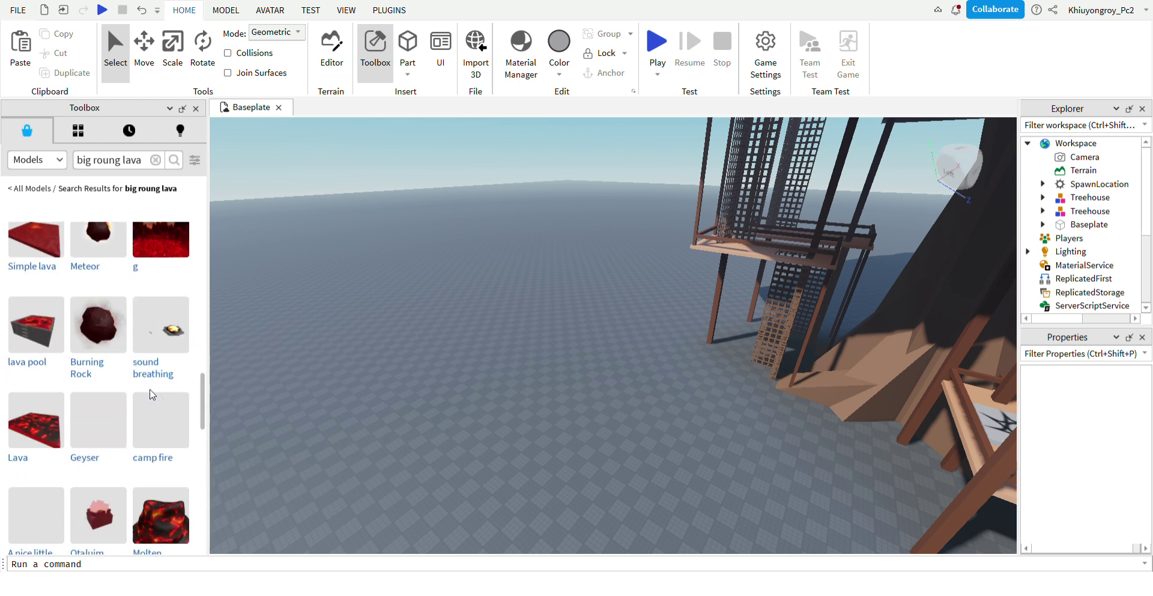
scroll(151, 394, up, 5)
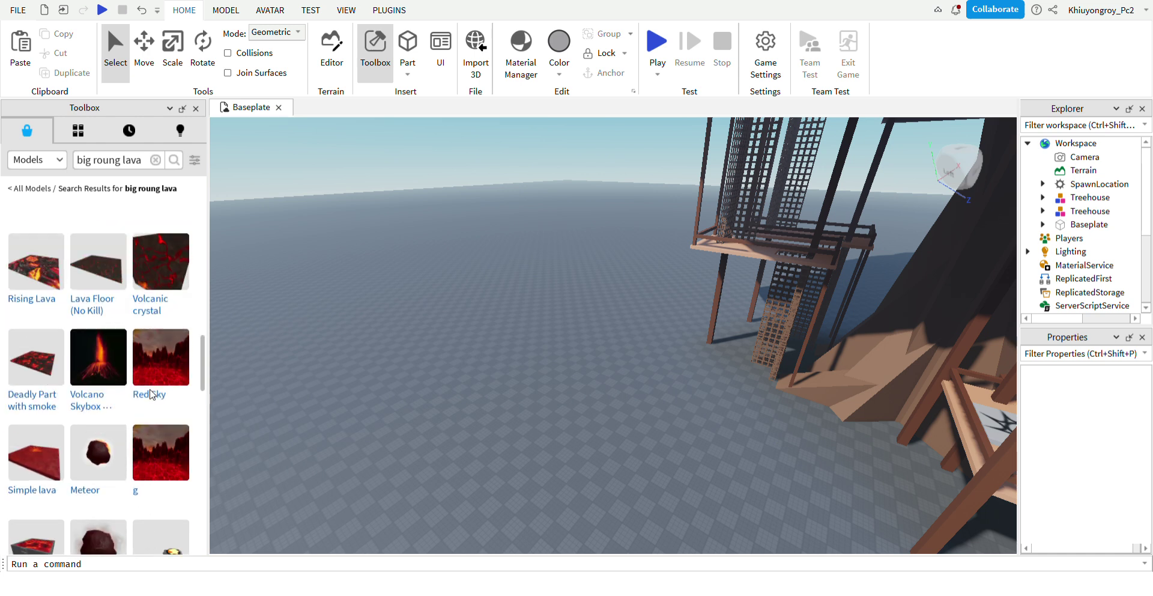
scroll(152, 394, up, 3)
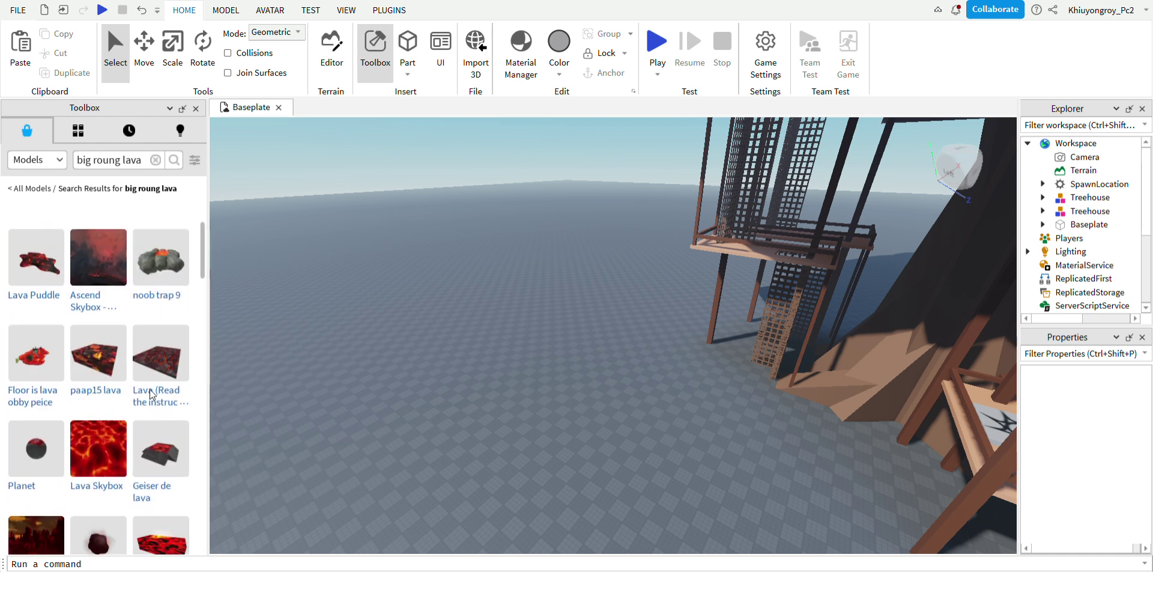
Search the model library for "lava" again and preview the lava block model.
click(155, 160)
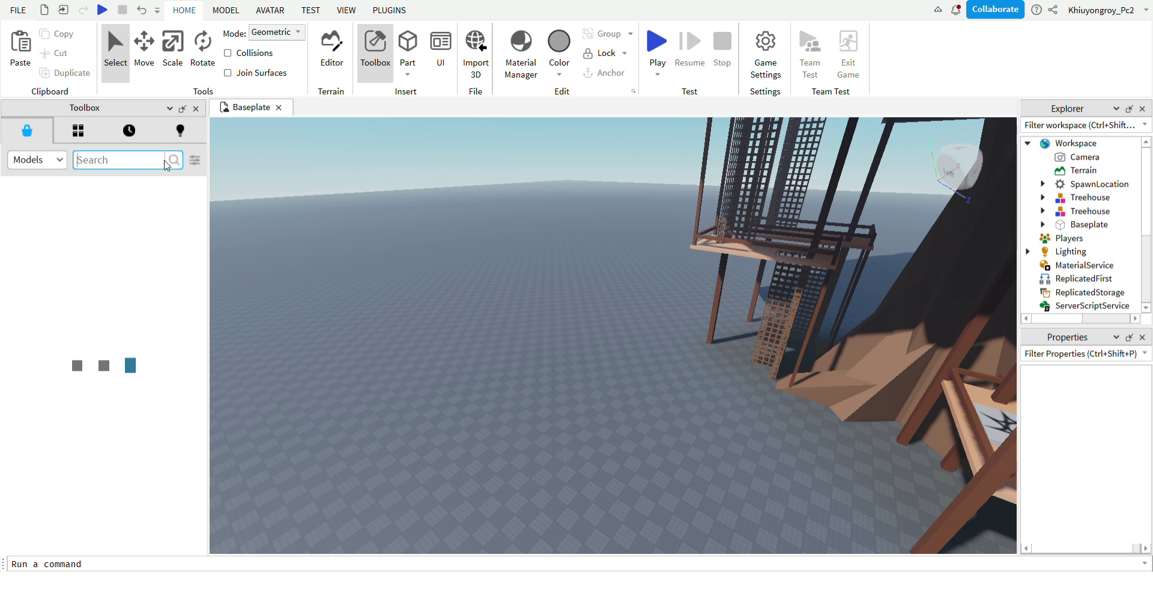
text(lav)
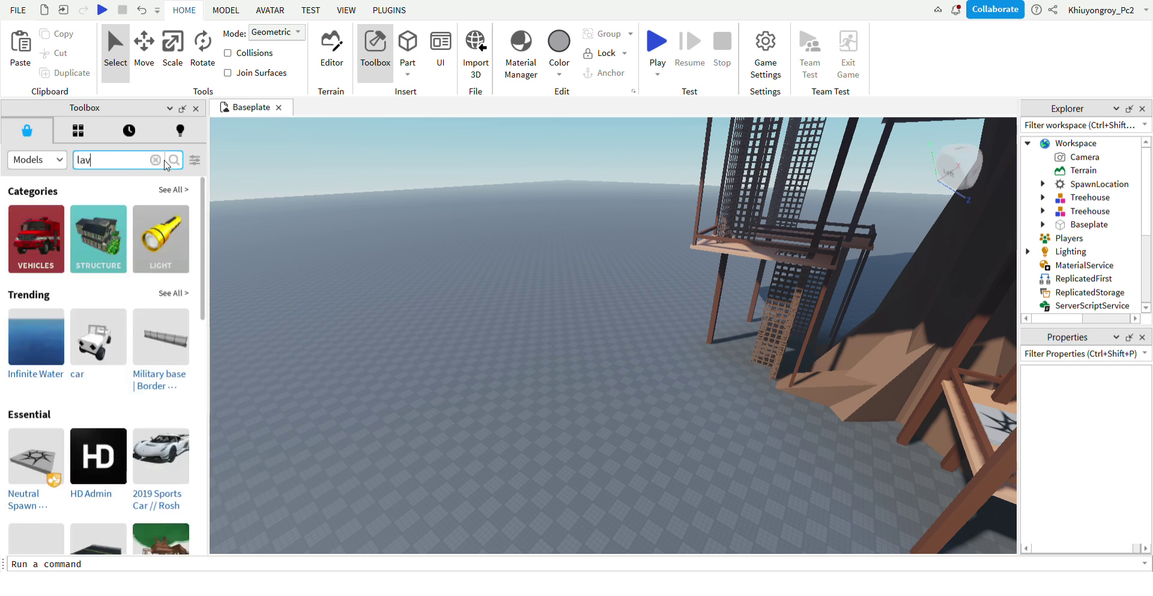
text(a)
key(Return)
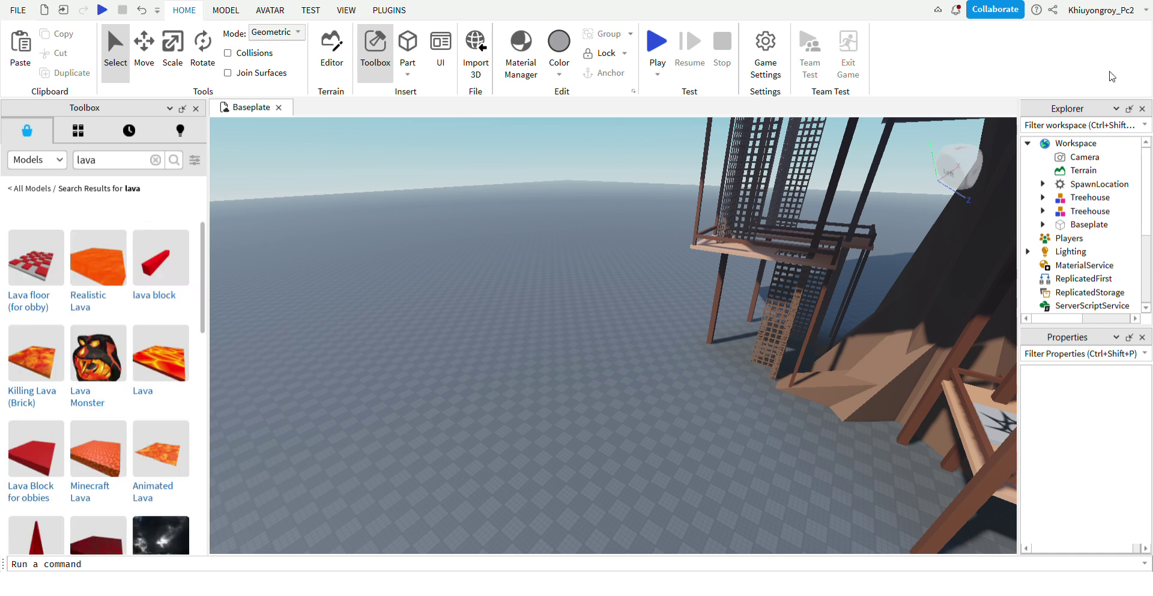
mouse_move(171, 291)
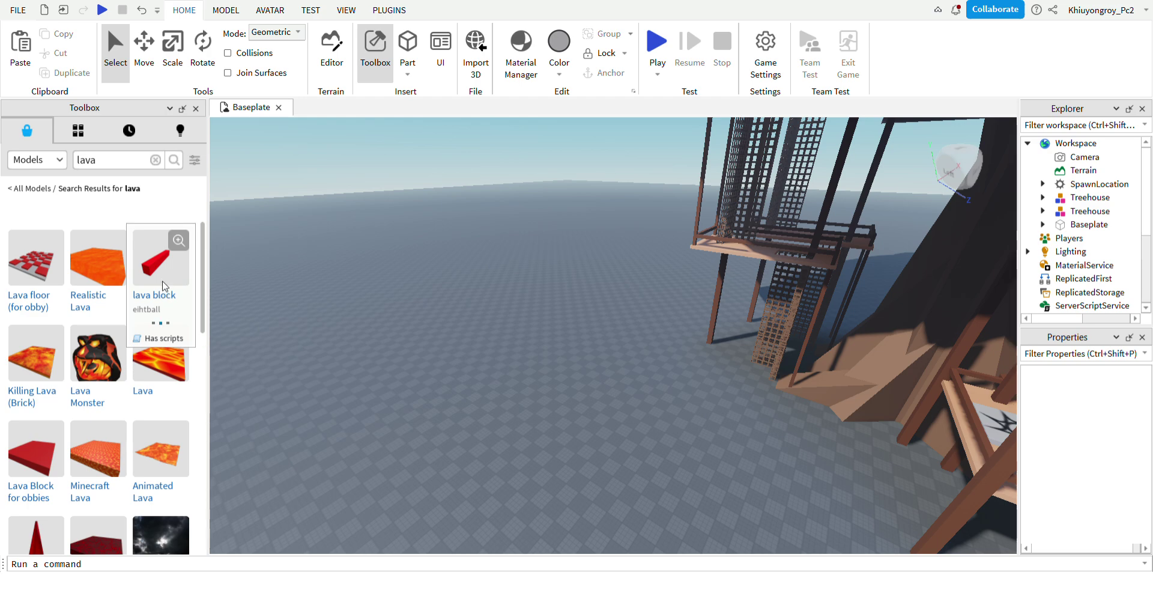
Separate the two overlapping treehouses by moving one far across the baseplate, and select the near one.
right_drag(539, 359, 547, 407)
drag(545, 405, 560, 255)
right_drag(560, 254, 553, 257)
click(558, 263)
key(s)
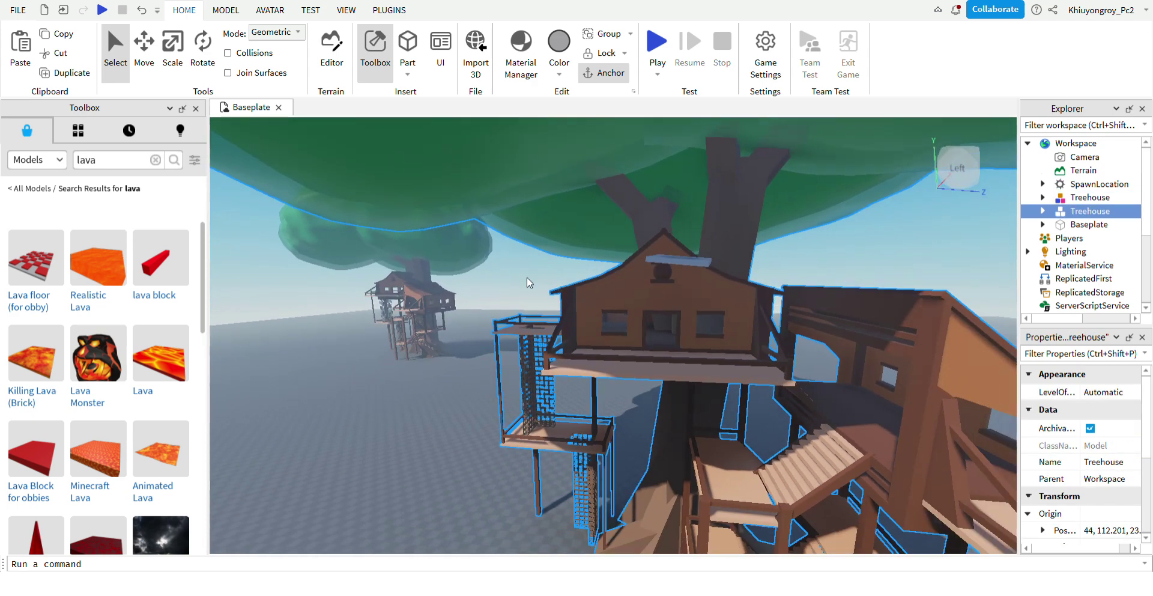
Move the distant treehouse back to the near one, adjust its placement against it, and deselect it.
drag(409, 325, 522, 378)
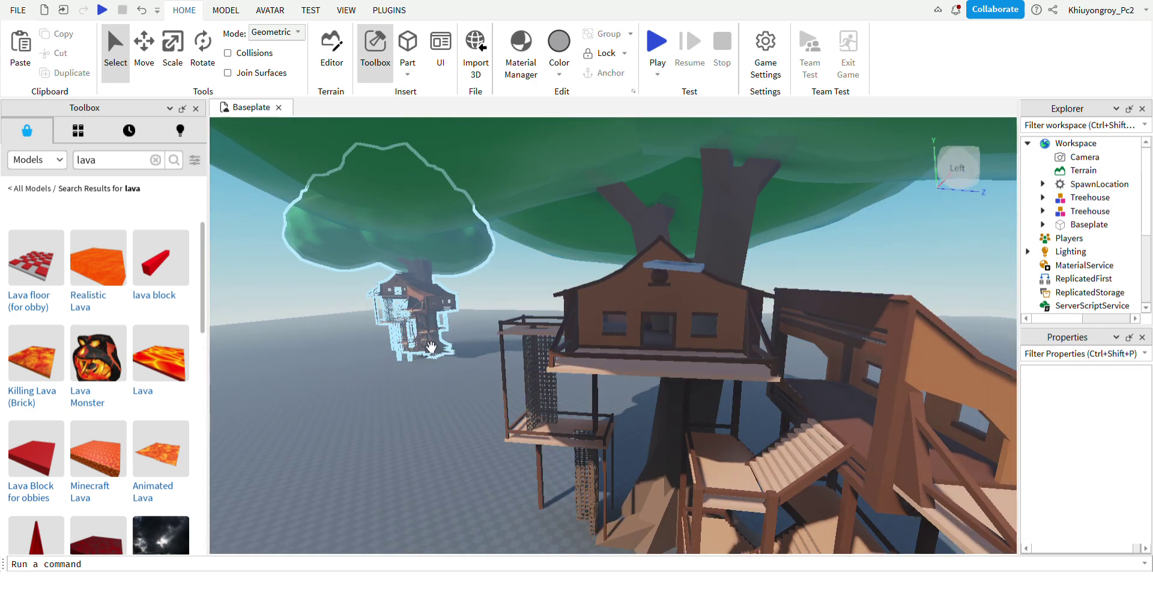
scroll(427, 344, up, 2)
drag(424, 342, 795, 384)
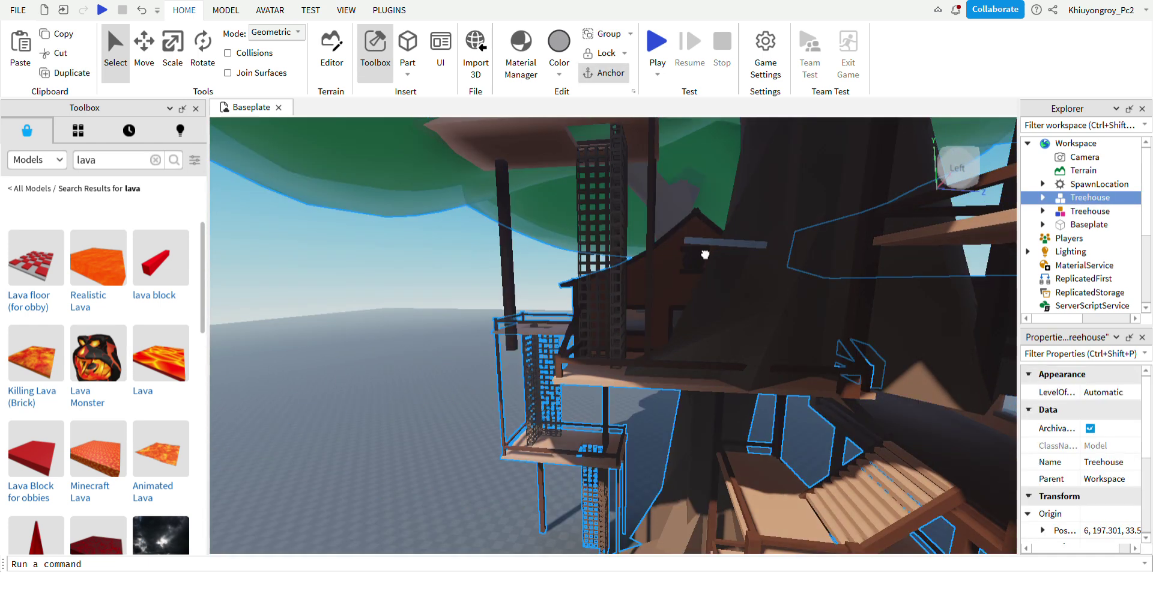
click(712, 255)
drag(708, 249, 690, 213)
right_drag(690, 213, 690, 213)
drag(690, 213, 568, 358)
click(696, 450)
key(s)
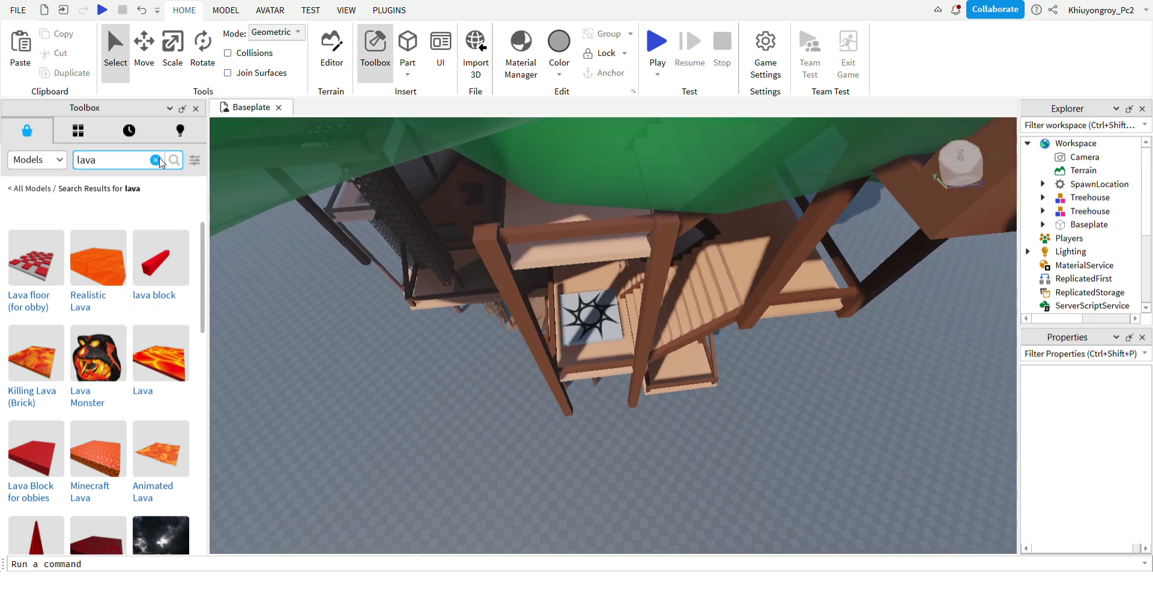
Replace the model library search term with "boob." and run the search.
click(157, 162)
text(fir)
key(BackSpace)
key(BackSpace)
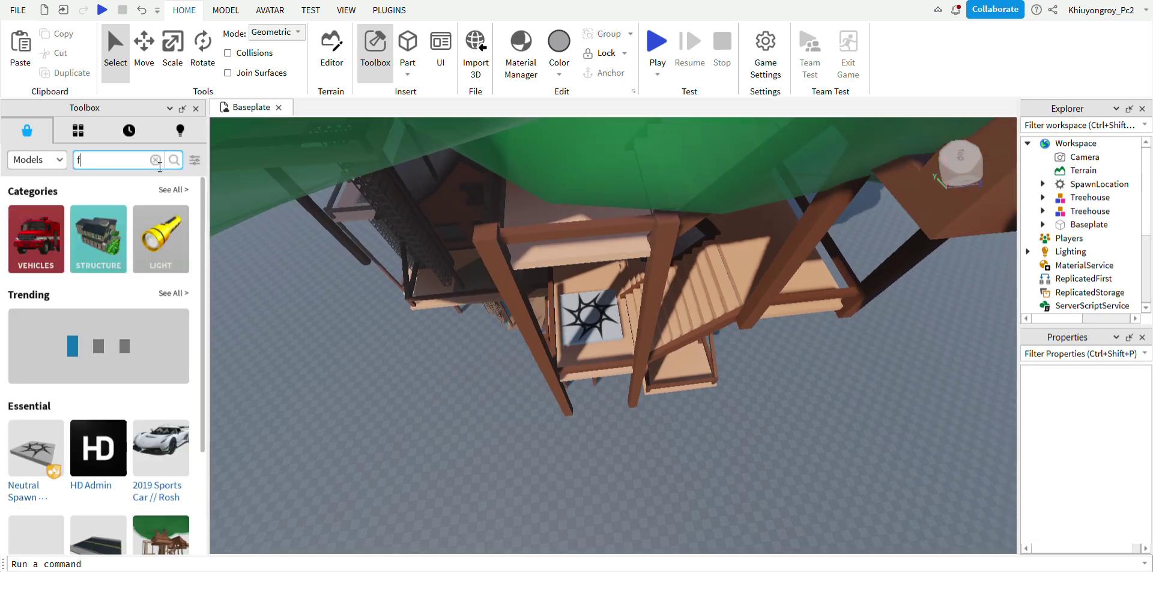
text(boom)
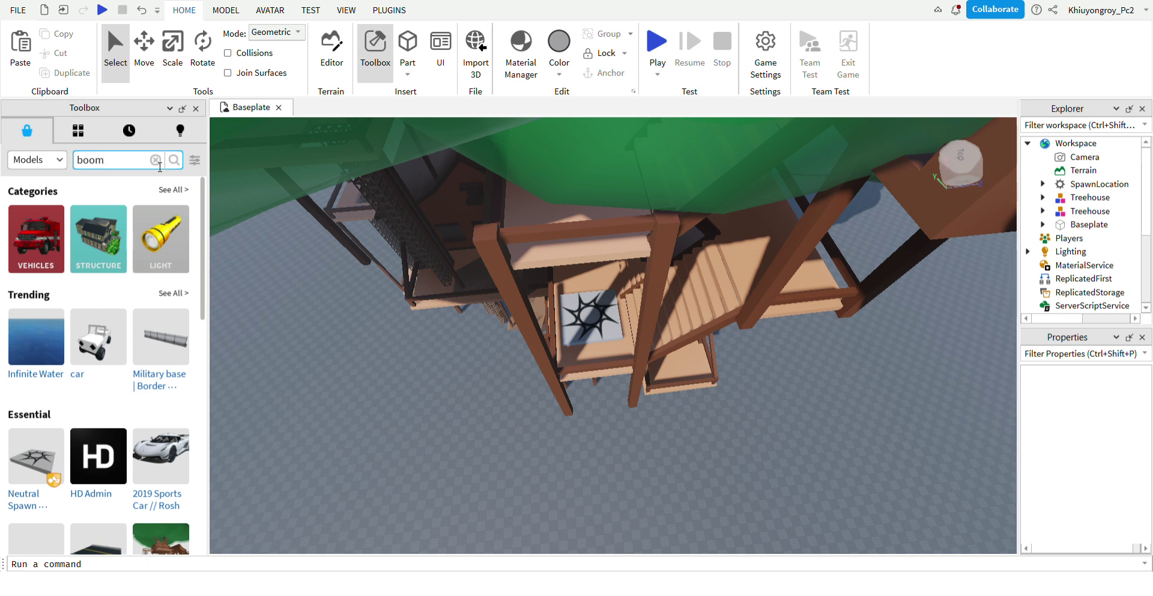
key(BackSpace)
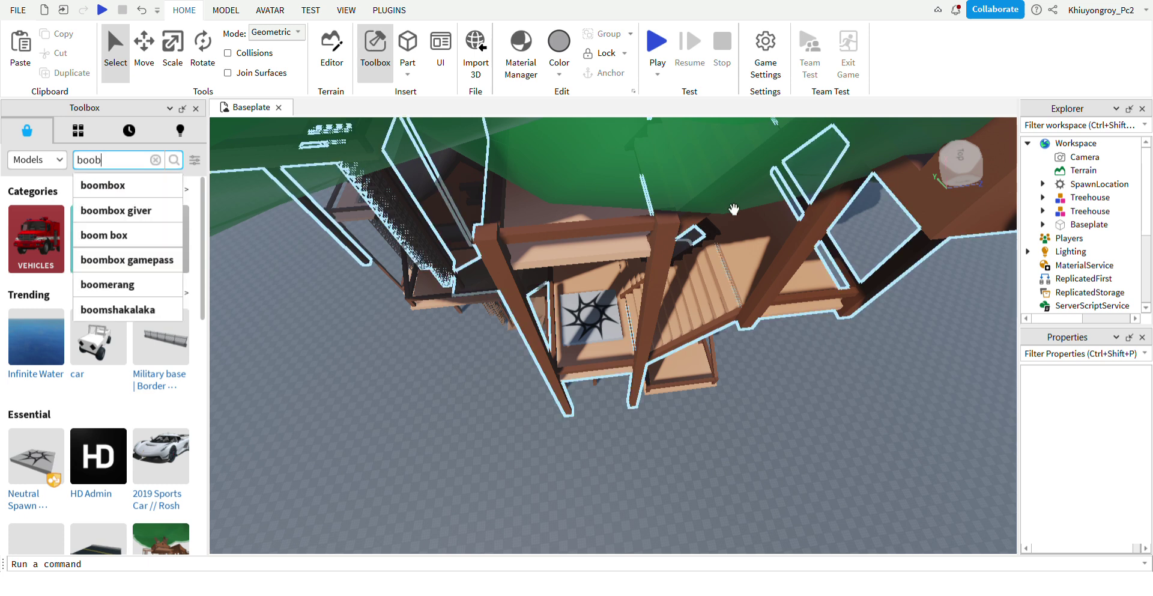
text(b)
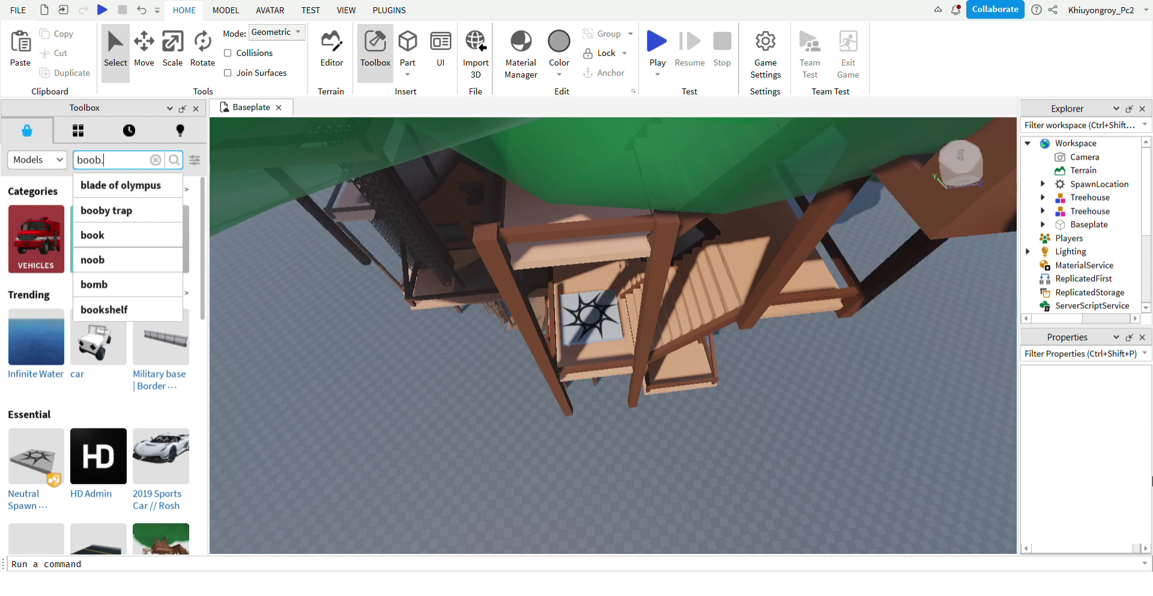
text(.)
key(Return)
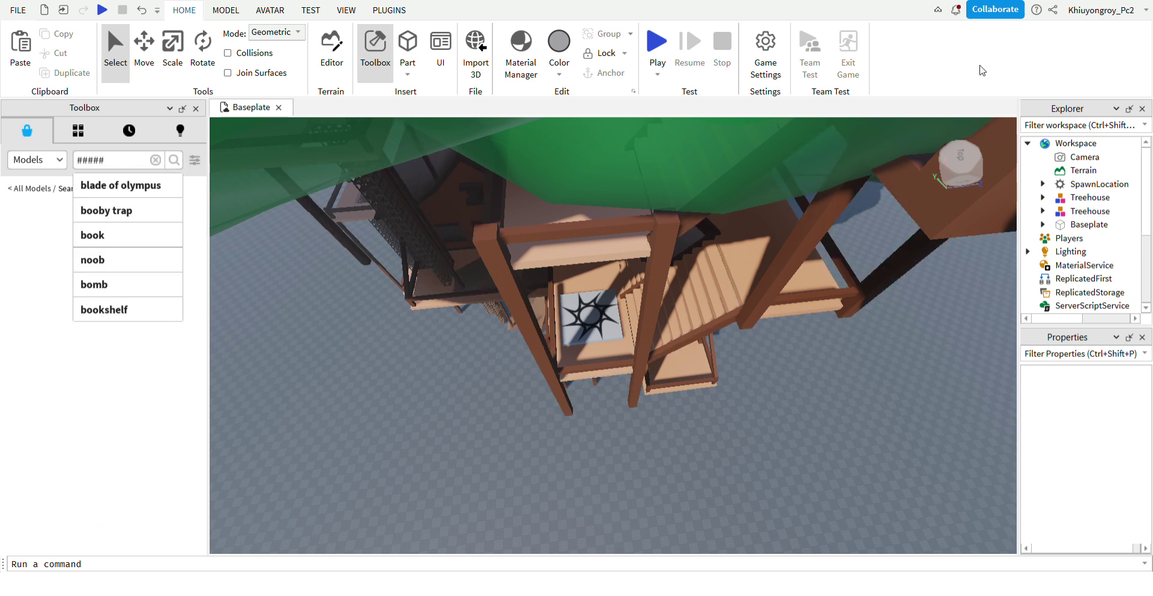
Search the model library for "tnt" and browse the results.
click(157, 162)
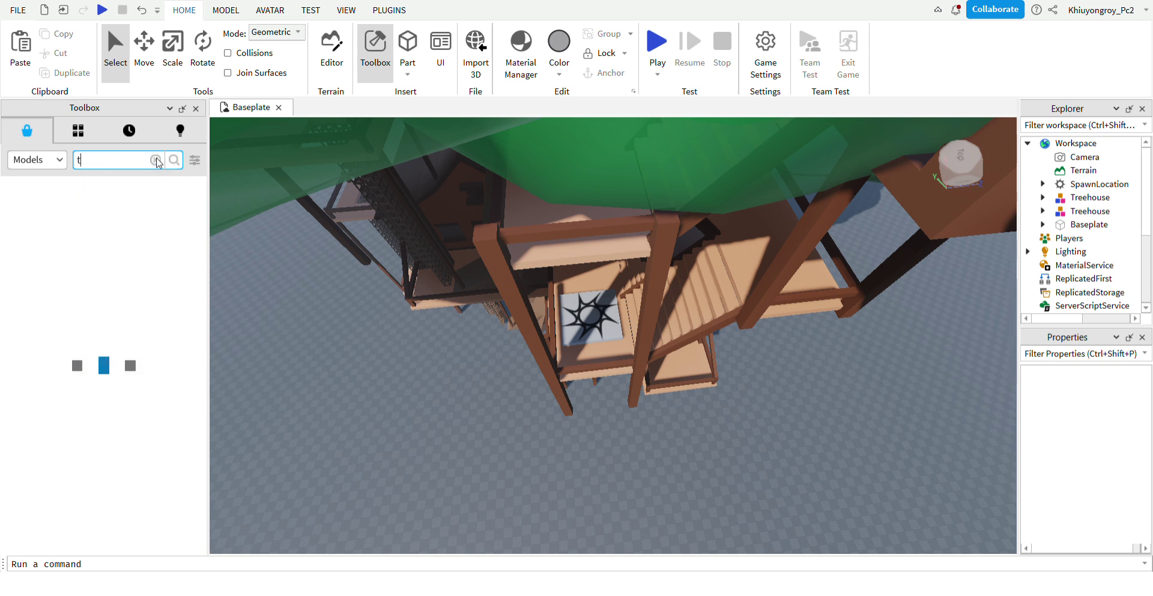
key(Return)
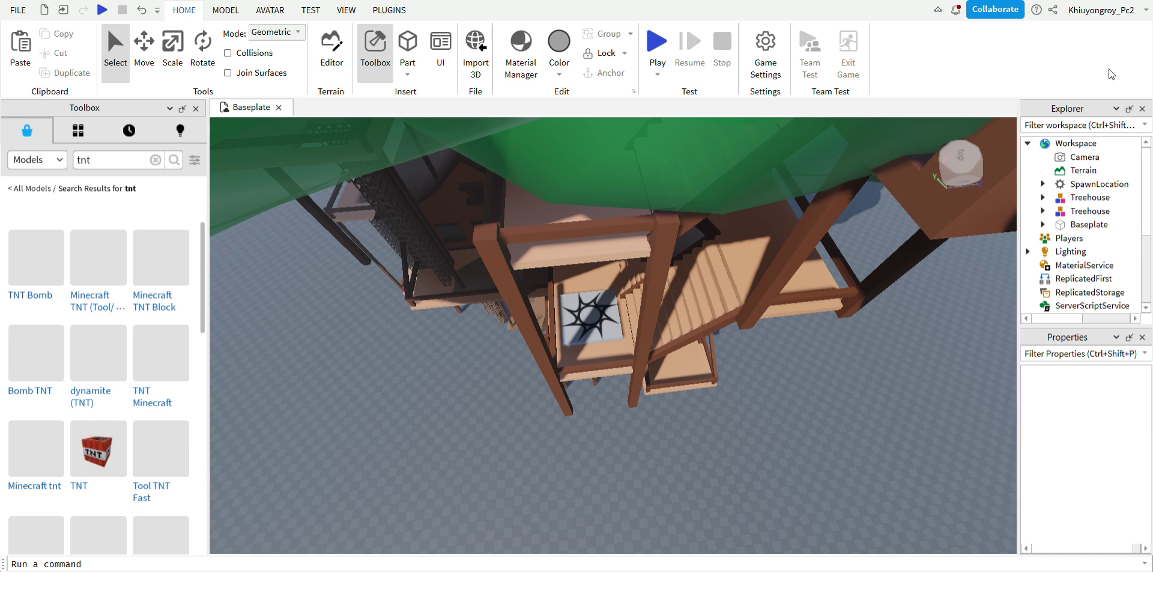
mouse_move(110, 303)
right_drag(441, 460, 348, 420)
scroll(64, 443, down, 2)
scroll(66, 443, down, 3)
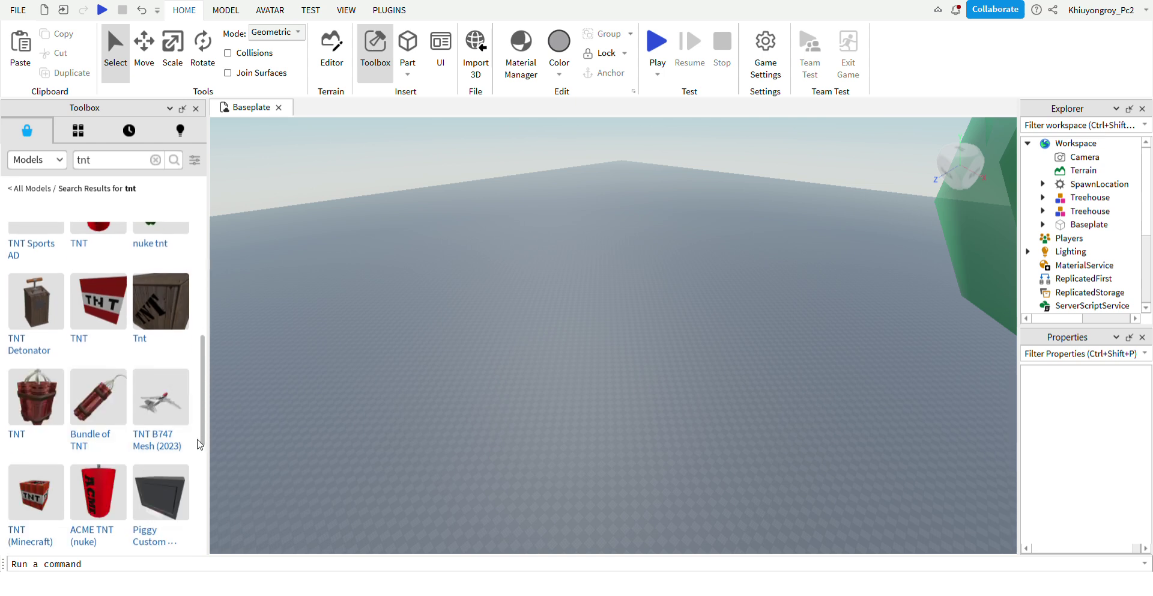
scroll(200, 444, down, 5)
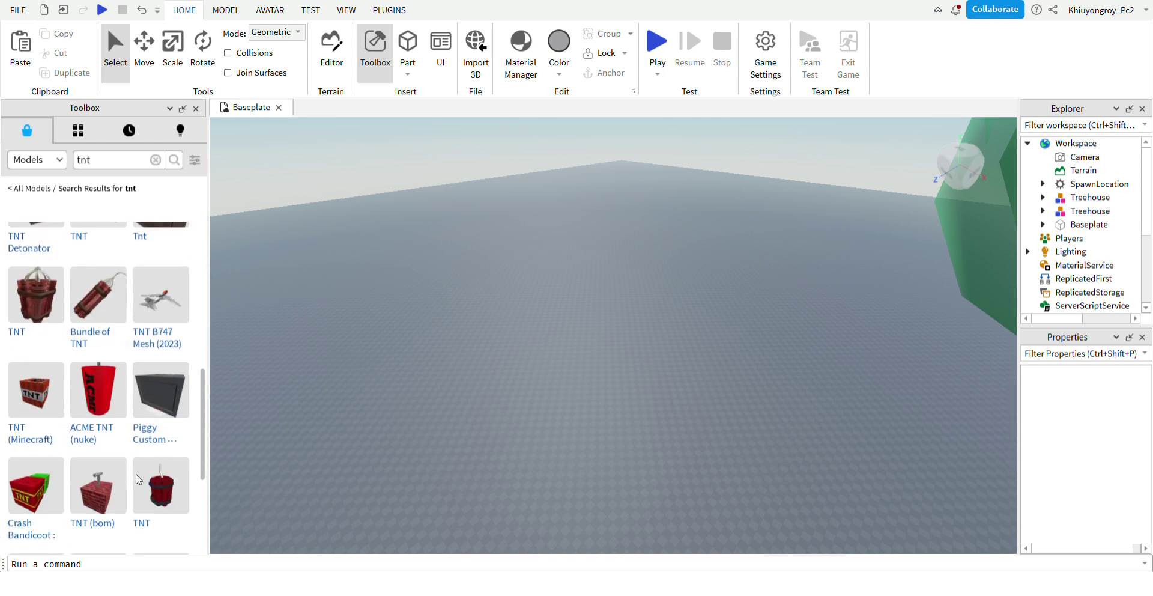
Replace the model library search term with "fireworks" and run the search.
click(155, 160)
text(rock)
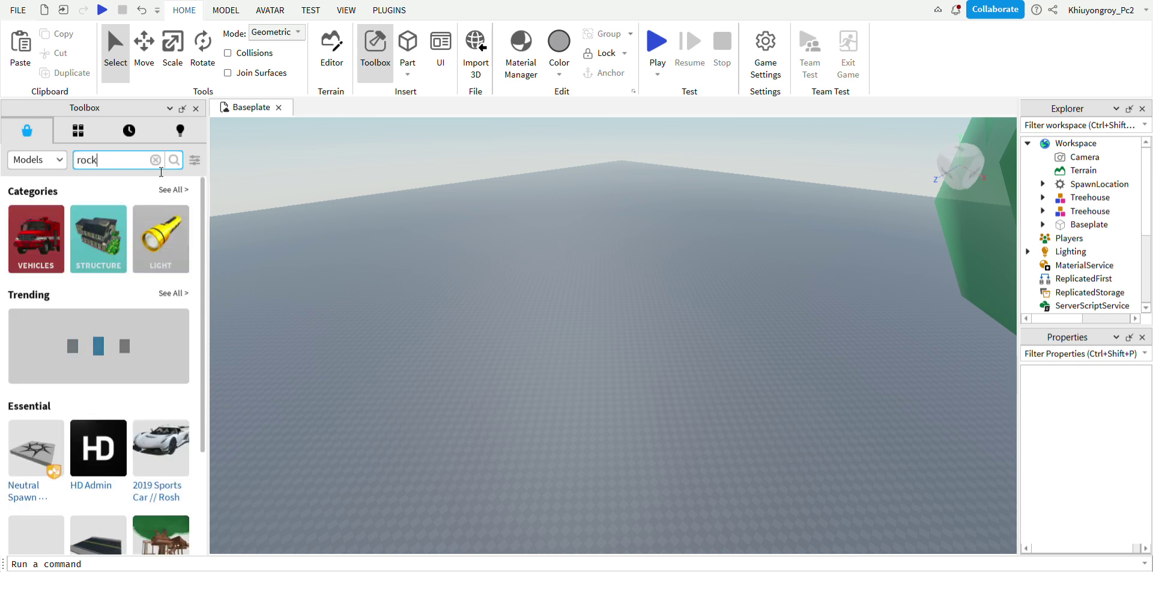
text(et)
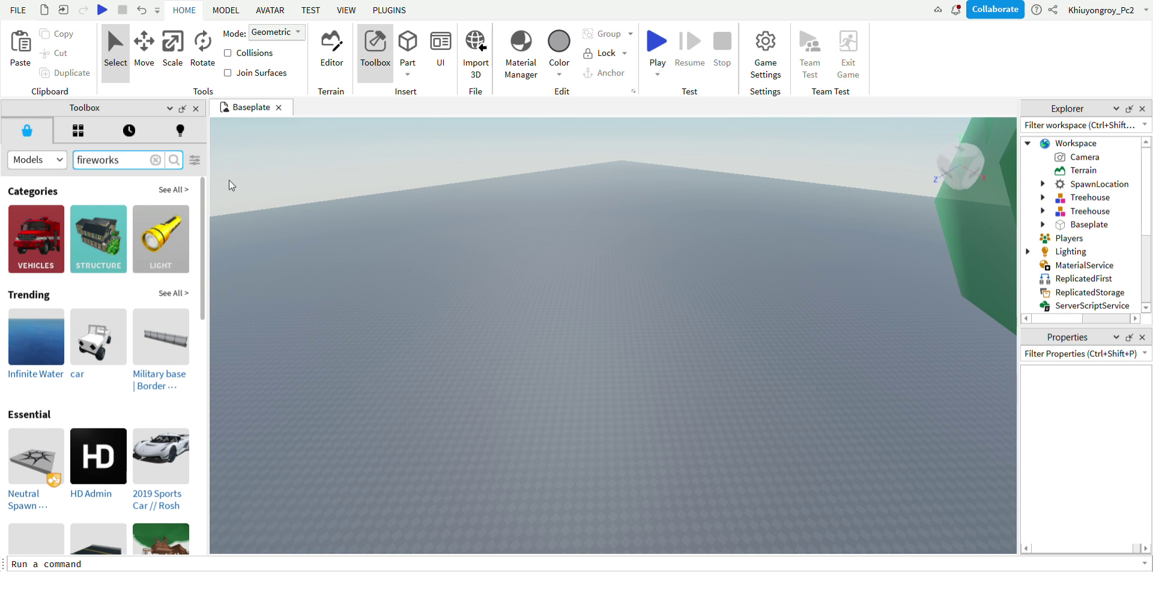
key(Return)
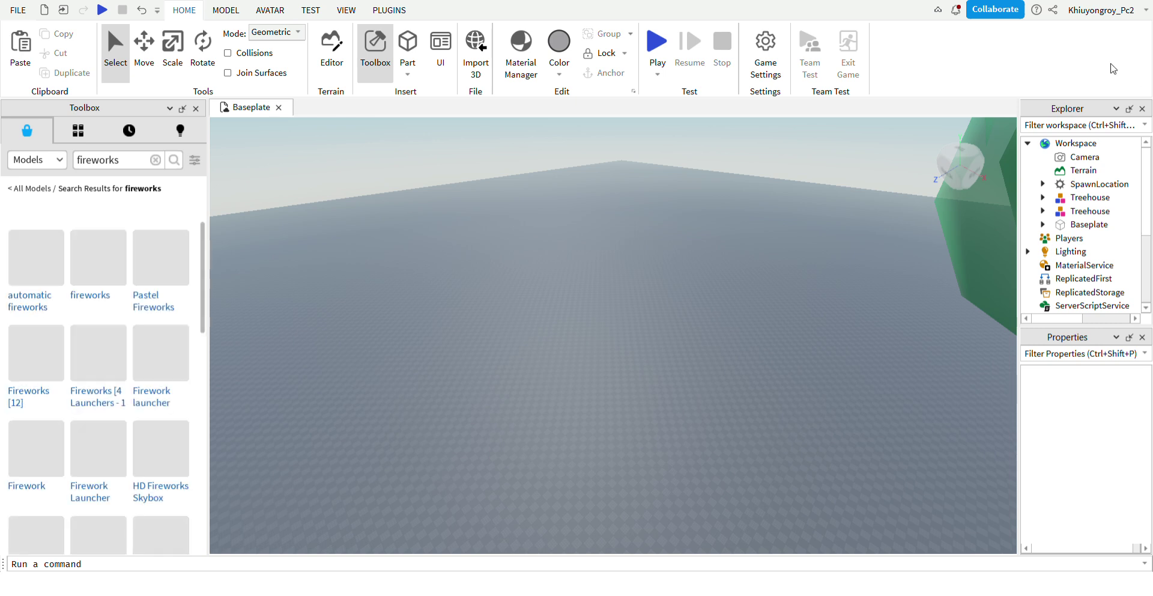
Insert the automatic fireworks model on an open area of the baseplate away from the treehouses.
right_drag(466, 387, 438, 384)
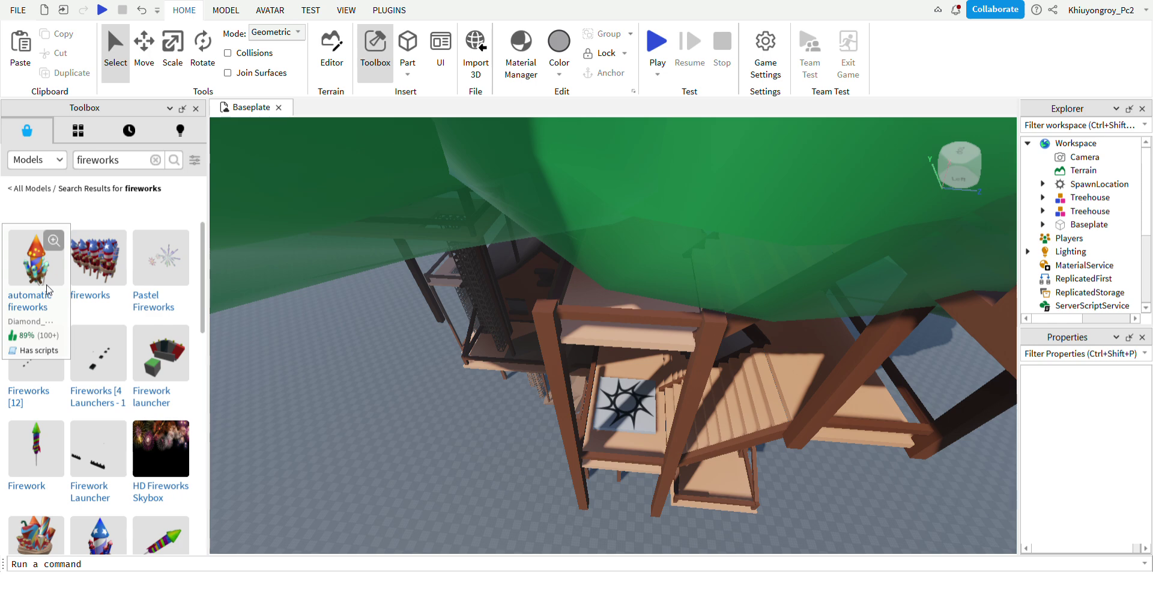
drag(49, 290, 433, 288)
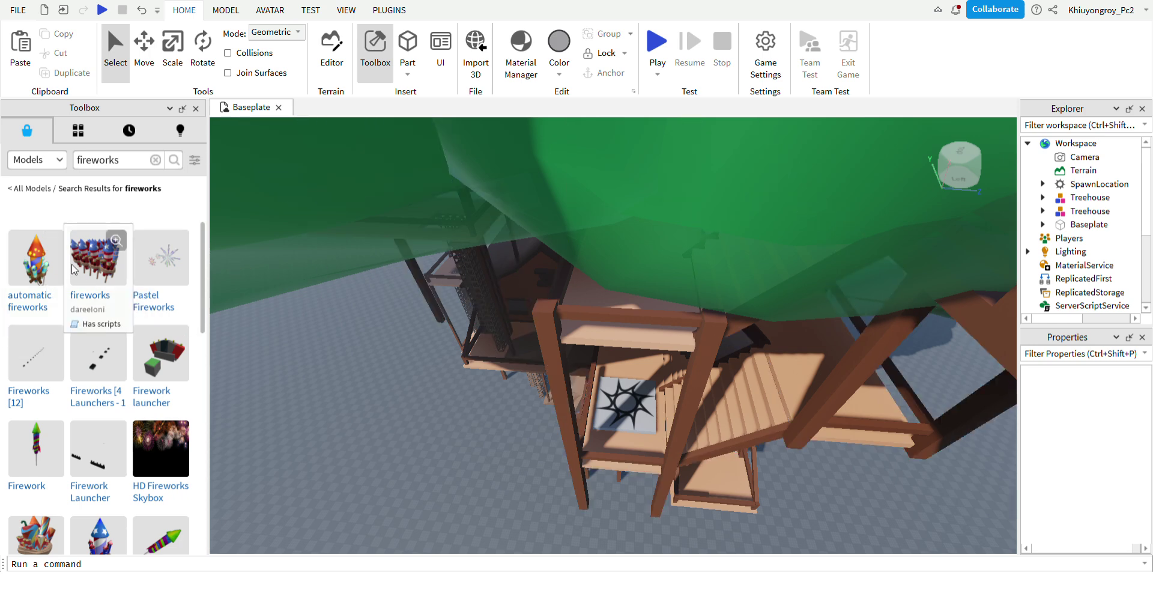
right_drag(305, 417, 327, 438)
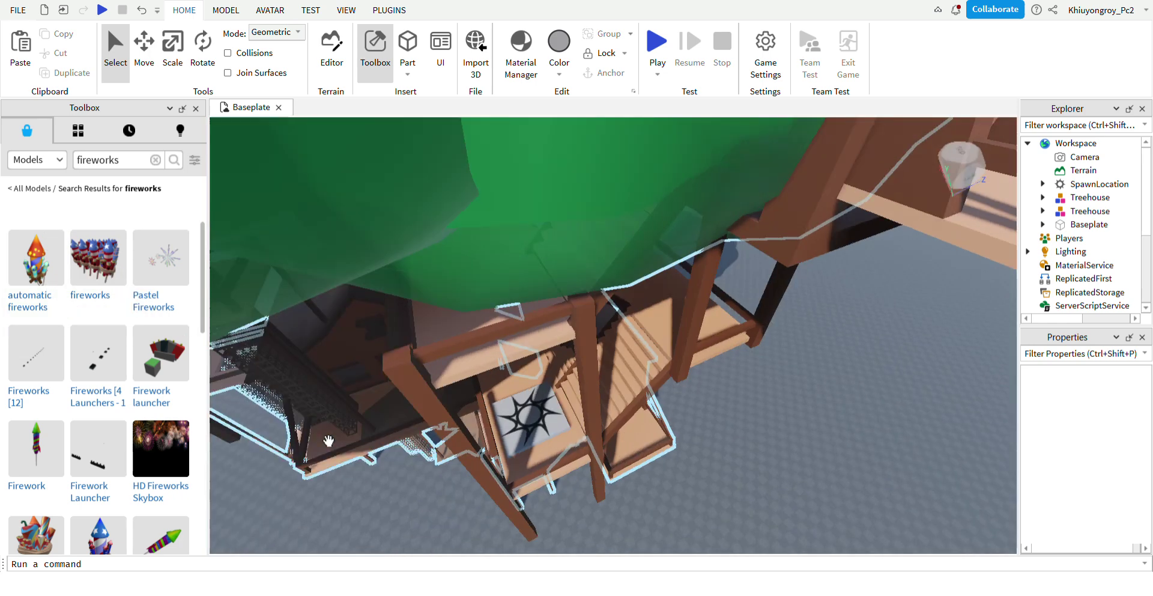
right_drag(403, 446, 428, 458)
key(w)
key(d)
key(w)
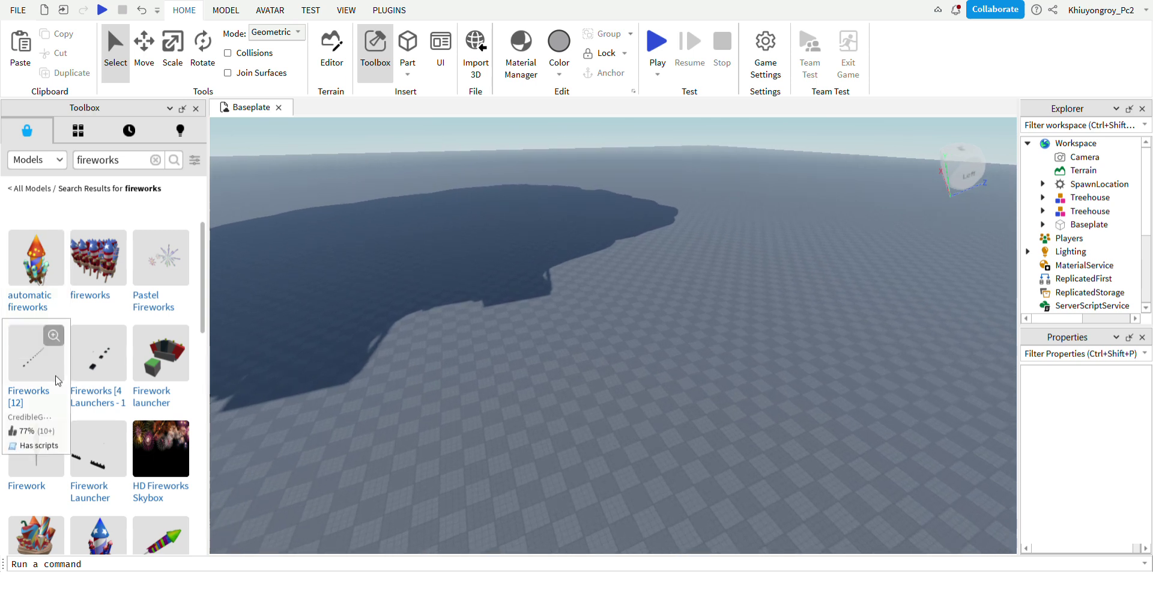
key(s)
mouse_move(51, 289)
right_drag(549, 396, 549, 396)
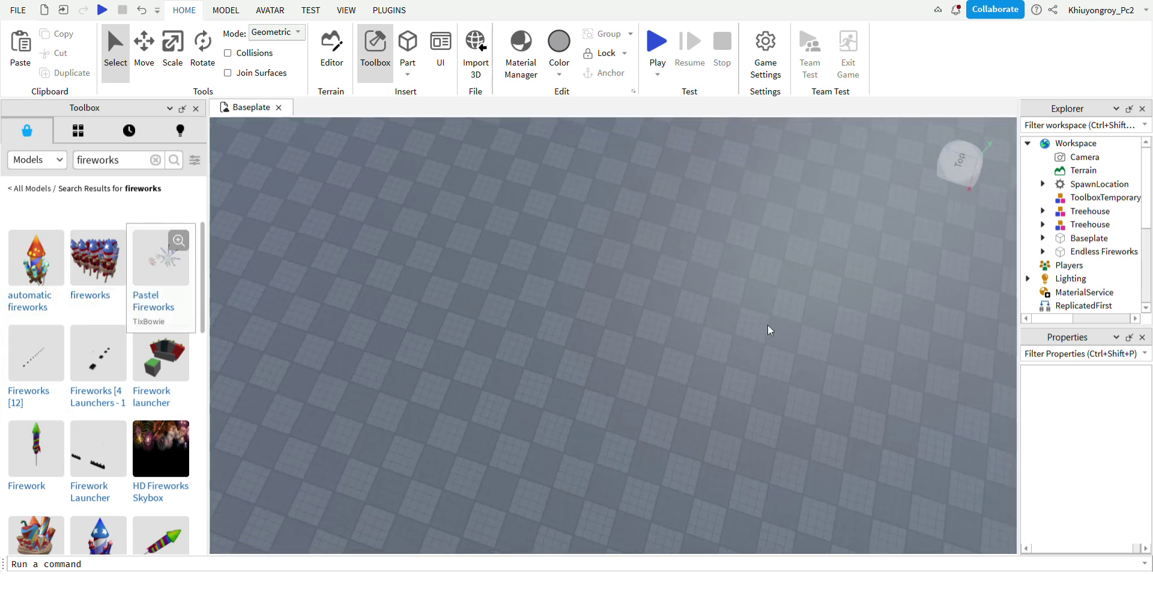
right_drag(712, 340, 712, 341)
key(s)
key(a)
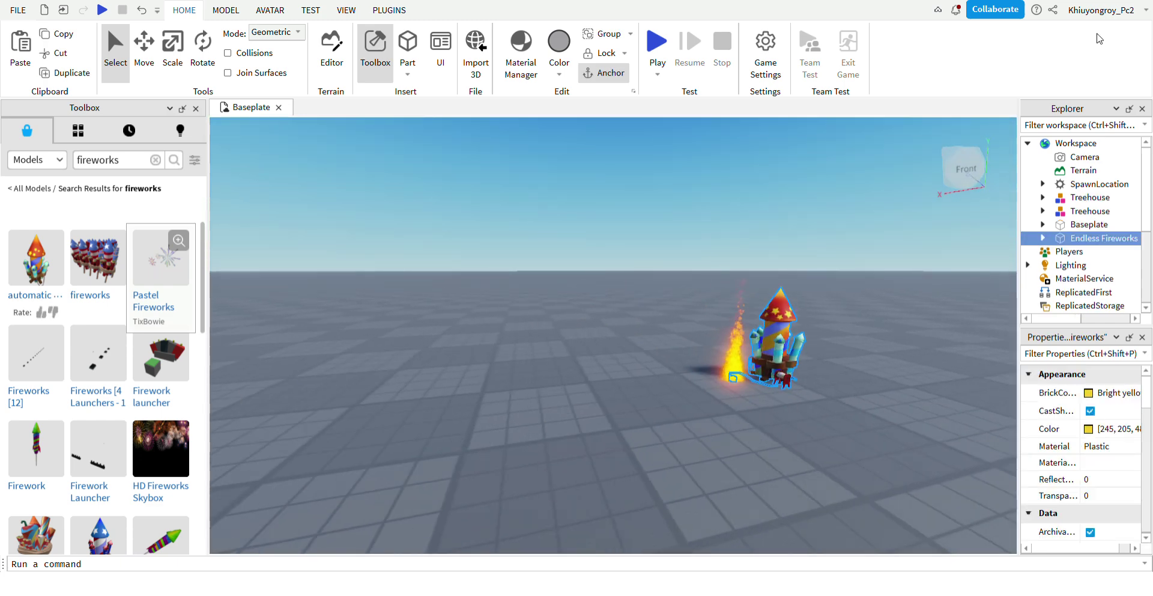
key(d)
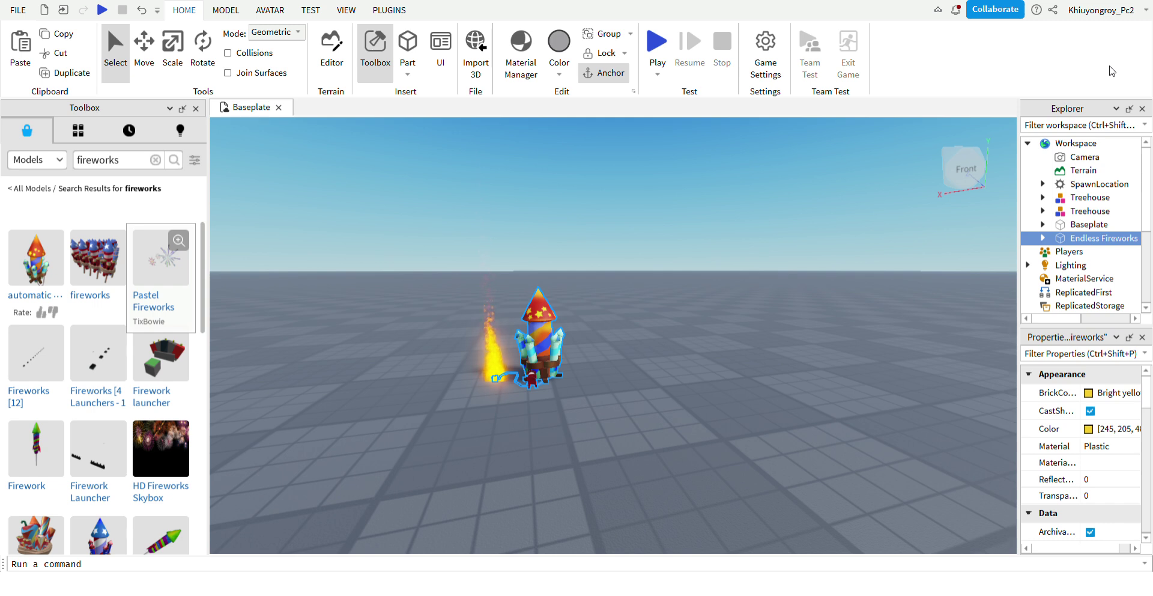
Paste many copies of the fireworks model so they stack into a tall vertical column.
right_drag(871, 192, 871, 192)
key(s)
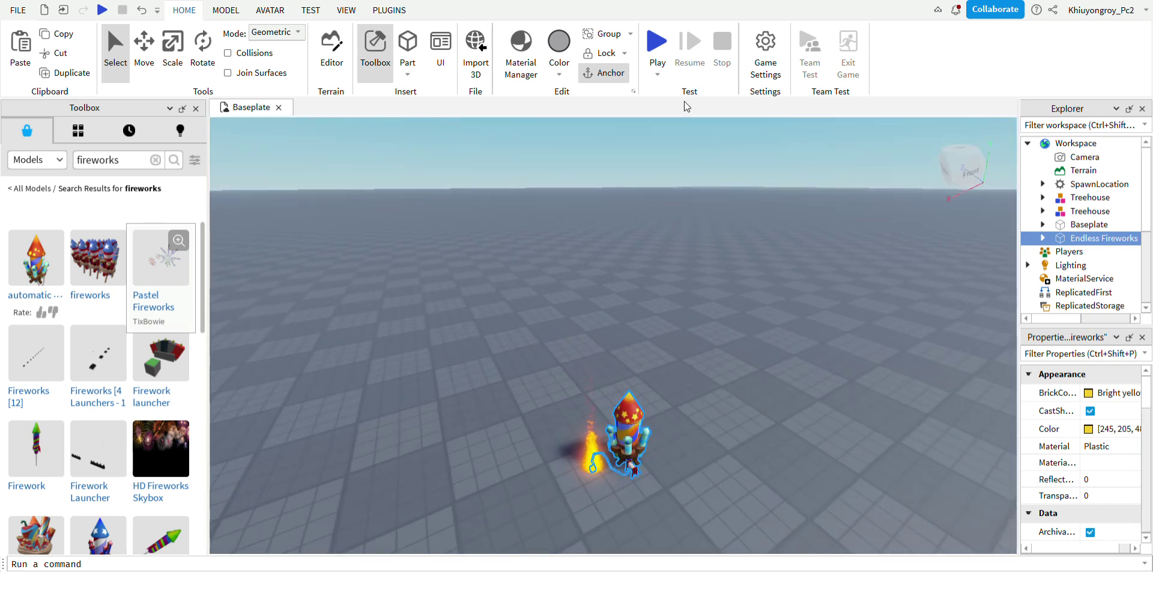
key(a)
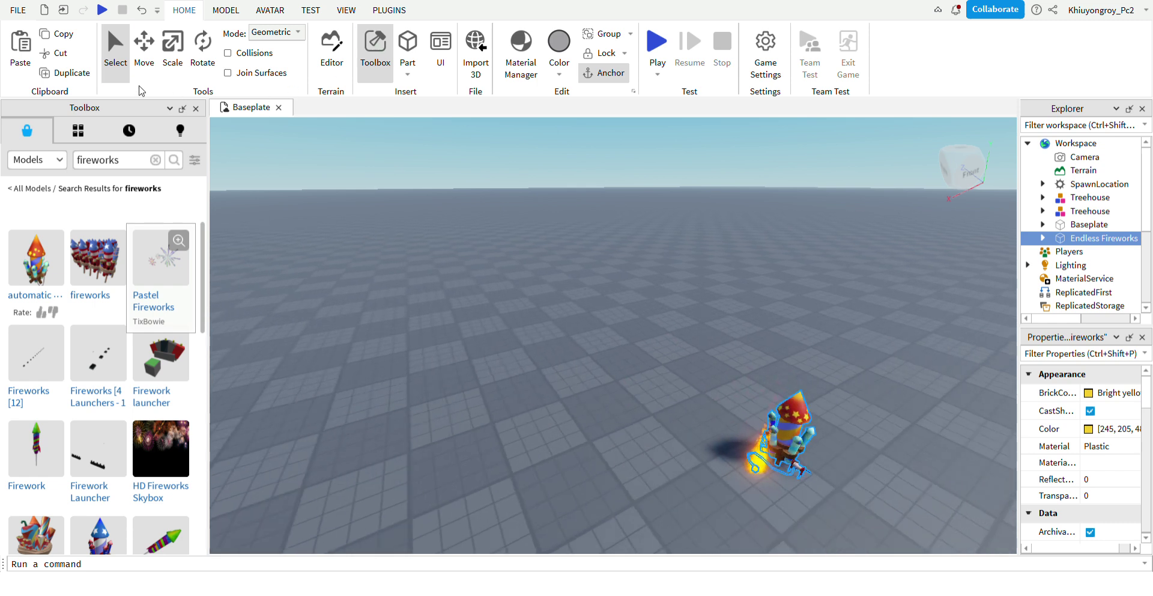
click(22, 64)
click(20, 48)
click(20, 48)
click(19, 48)
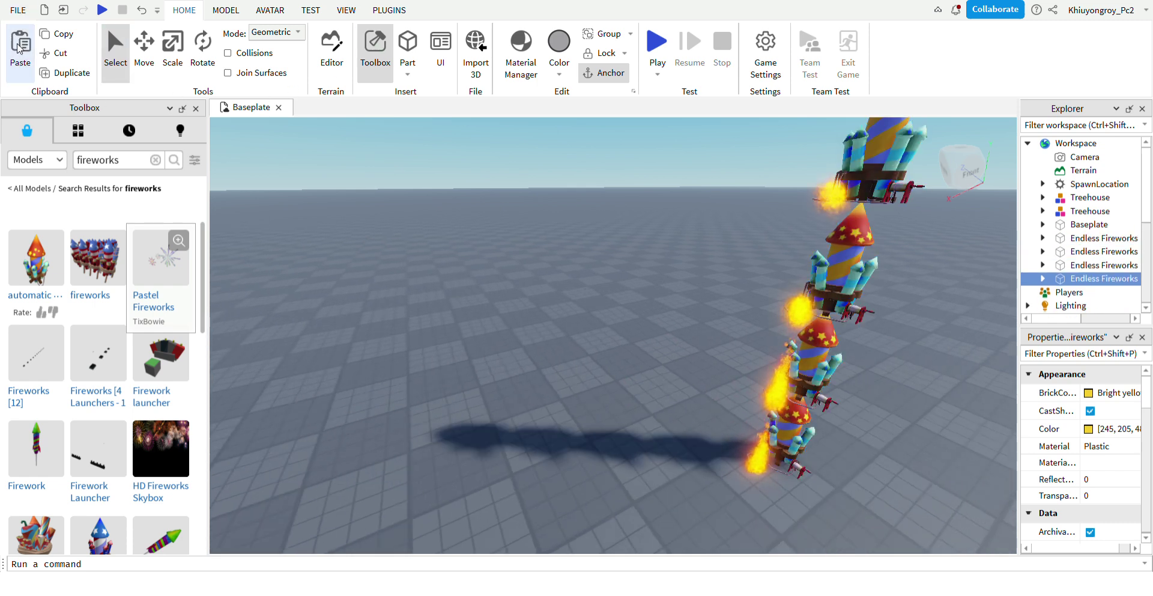
click(20, 48)
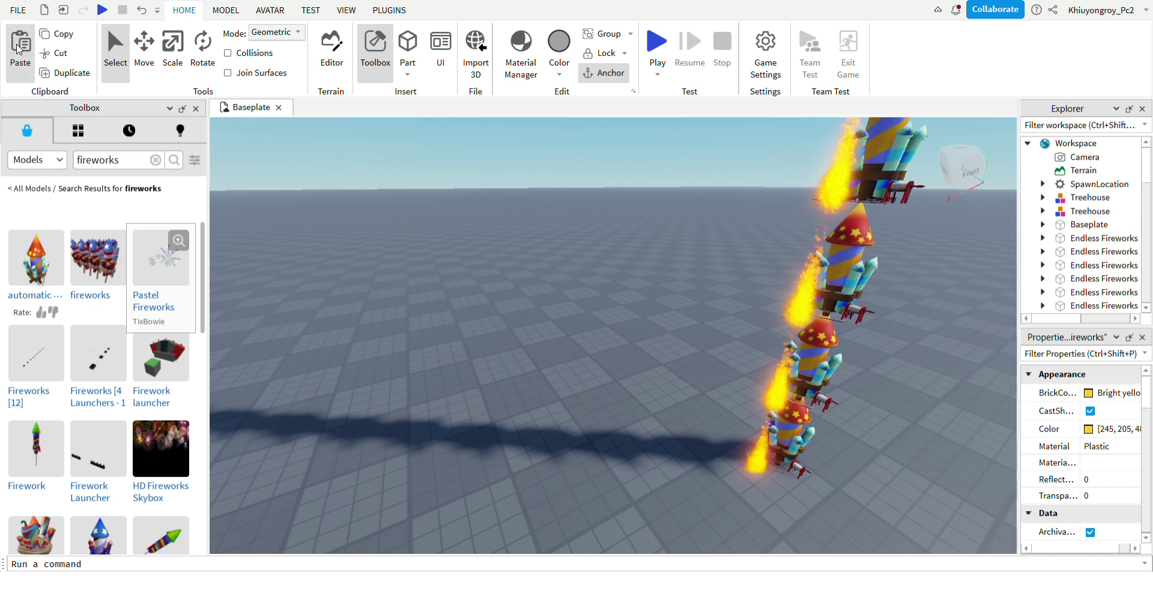
Examine the stacked fireworks column up to its top, beside the treehouse.
click(427, 286)
right_drag(427, 286, 651, 243)
drag(643, 153, 575, 361)
right_drag(566, 363, 694, 270)
right_drag(569, 404, 558, 427)
right_drag(812, 297, 714, 257)
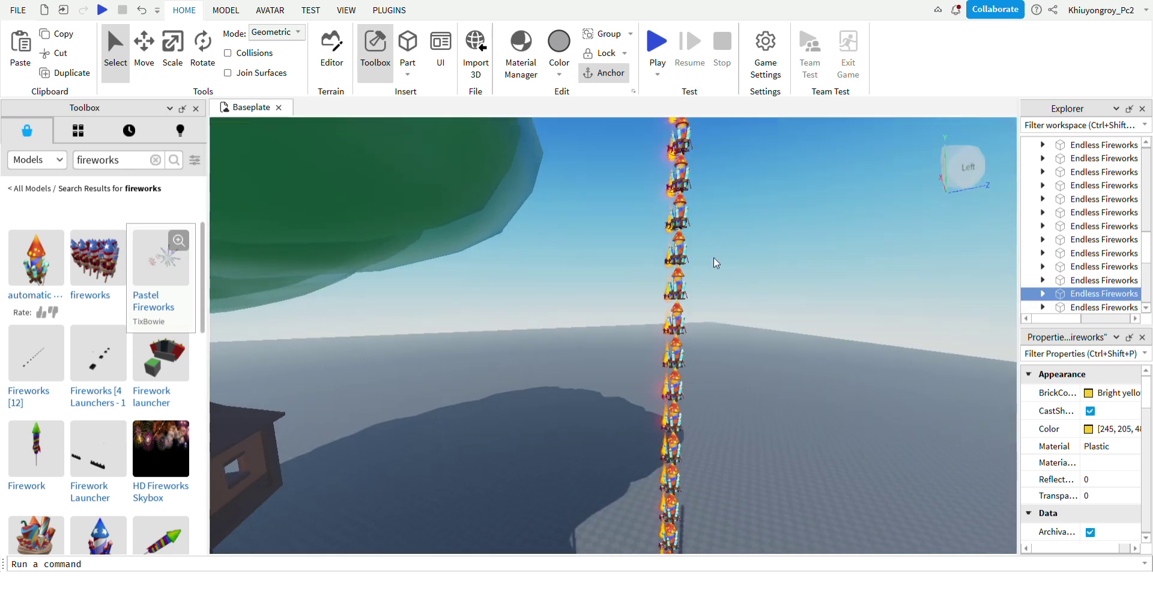
right_drag(652, 317, 628, 380)
right_drag(552, 361, 586, 290)
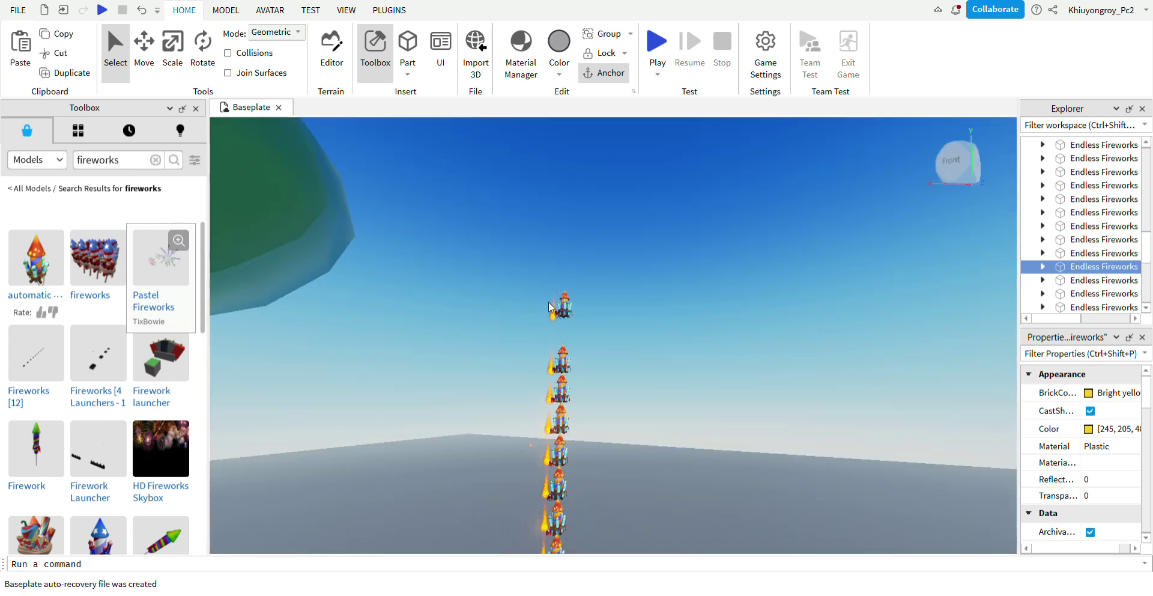
drag(546, 260, 600, 396)
right_drag(598, 399, 600, 397)
drag(599, 397, 598, 396)
click(636, 266)
right_drag(636, 266, 638, 272)
key(a)
key(w)
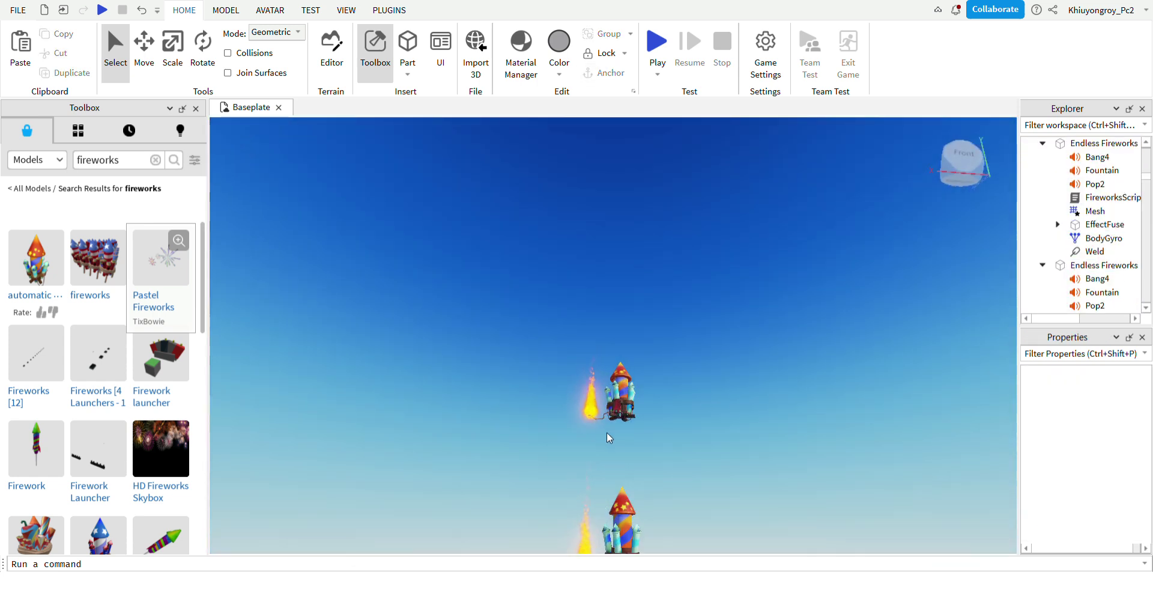
Select the whole column of stacked fireworks, shift it across the baseplate and deselect it.
click(642, 491)
right_drag(643, 492, 657, 459)
click(657, 458)
key(s)
drag(541, 161, 675, 552)
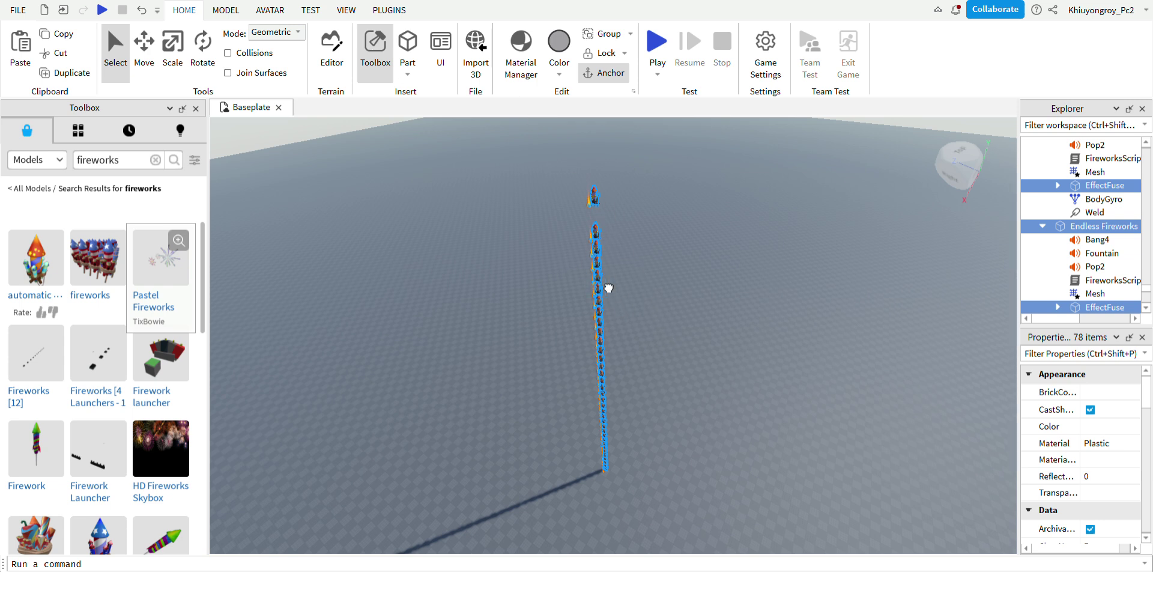
drag(608, 287, 654, 399)
right_drag(679, 455, 640, 429)
click(624, 443)
Move individual fireworks from the base of the column into a loose cluster on the baseplate.
key(w)
key(w)
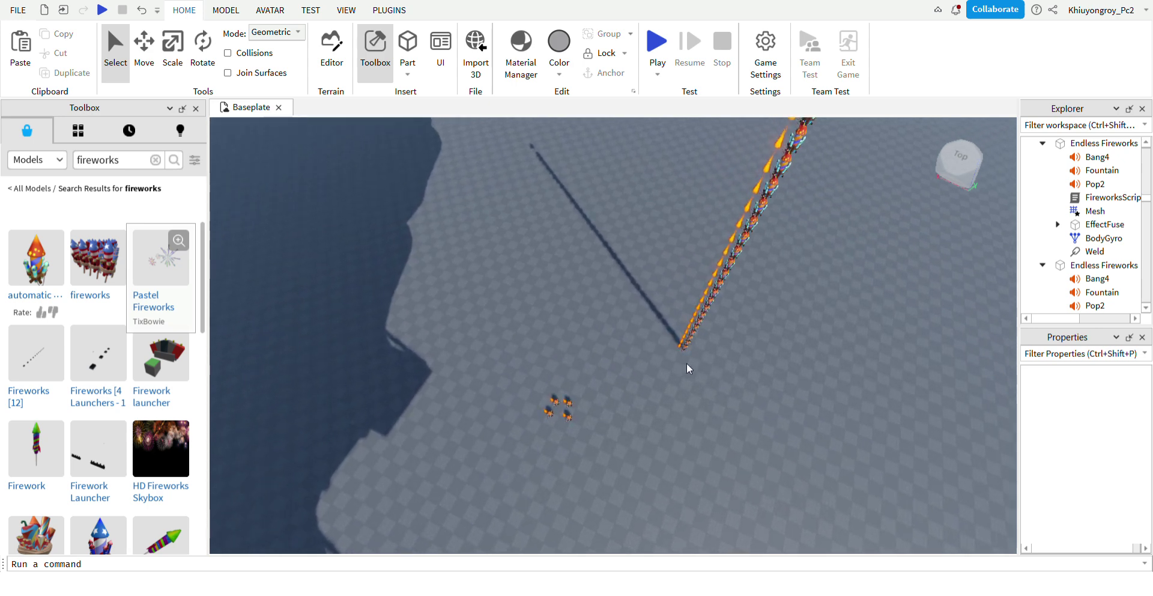
right_drag(697, 355, 690, 341)
key(w)
drag(773, 399, 647, 371)
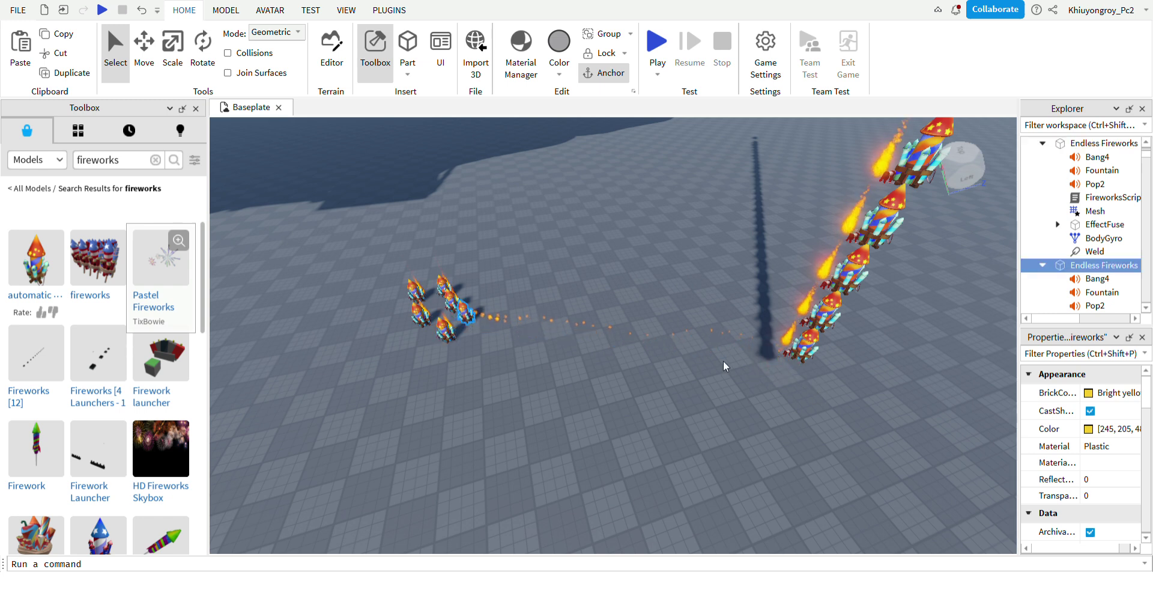
drag(805, 352, 555, 329)
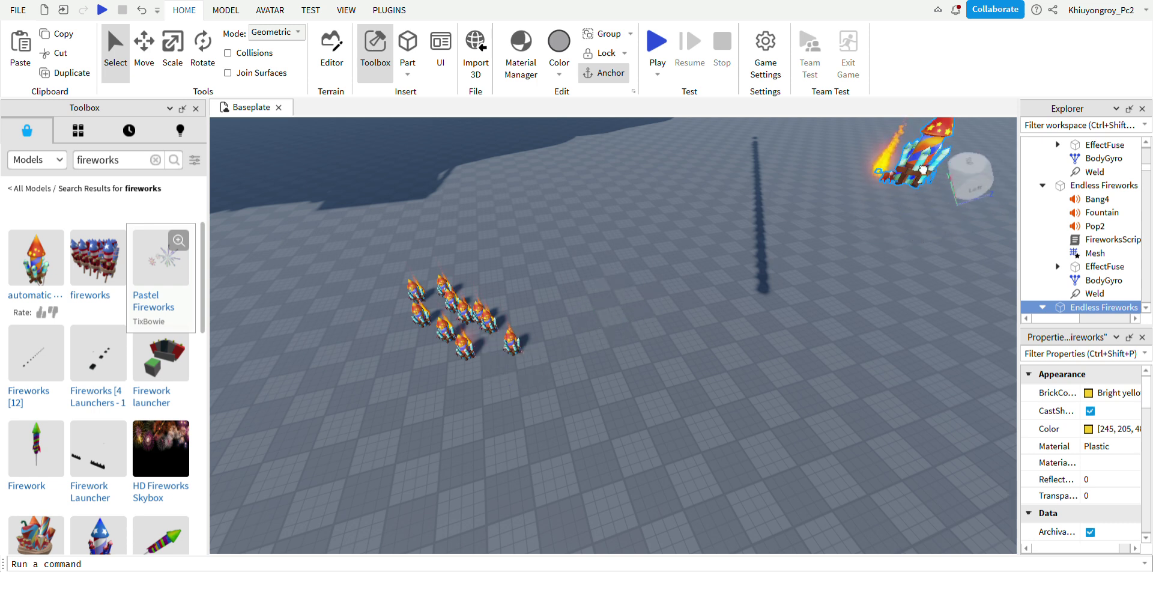
Add more fireworks from the hovering column to the cluster on the ground.
right_drag(675, 346, 675, 346)
right_drag(700, 303, 631, 403)
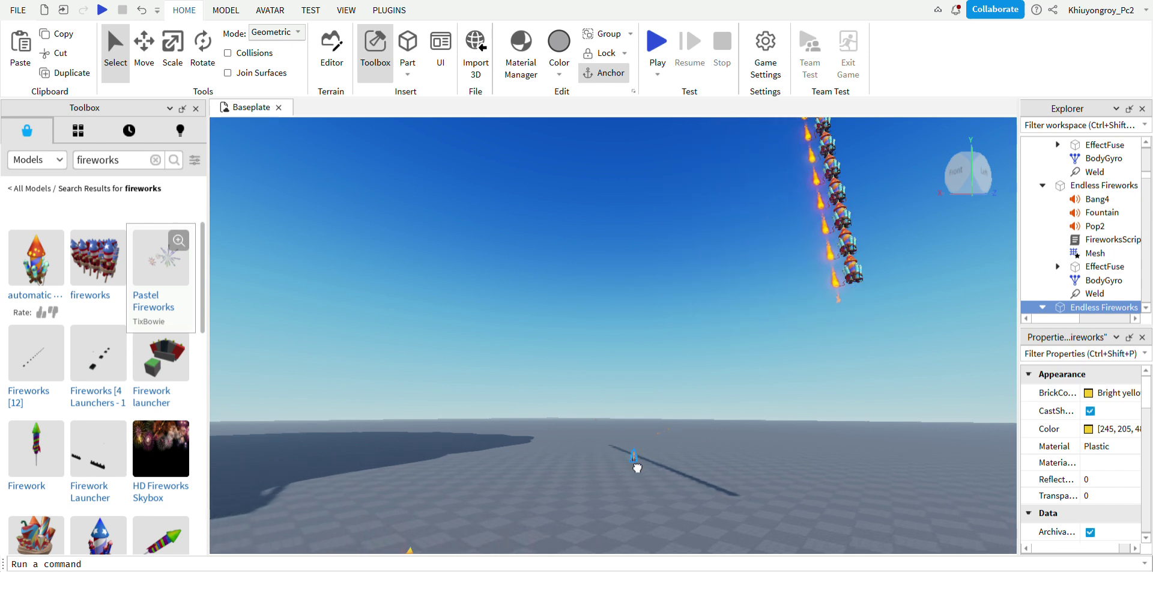
right_drag(637, 468, 638, 469)
right_drag(757, 389, 733, 337)
right_drag(680, 405, 680, 410)
right_drag(707, 504, 649, 343)
right_drag(725, 374, 683, 179)
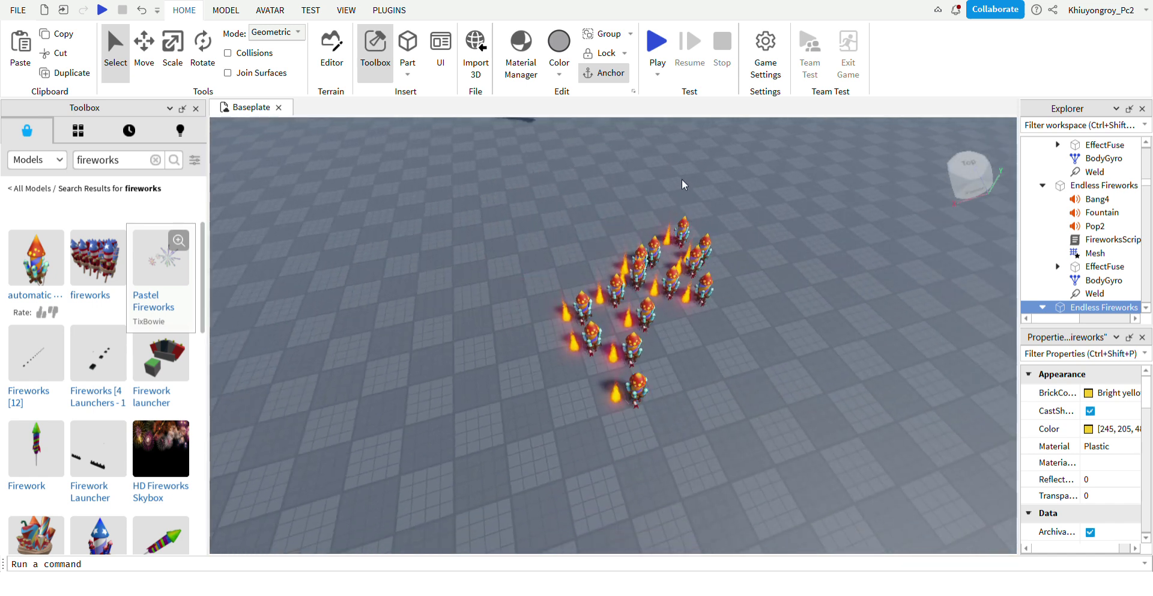
Select the ground cluster of fireworks, move it onto the treehouse's wooden deck and paste extra copies on top.
drag(682, 179, 608, 398)
click(864, 339)
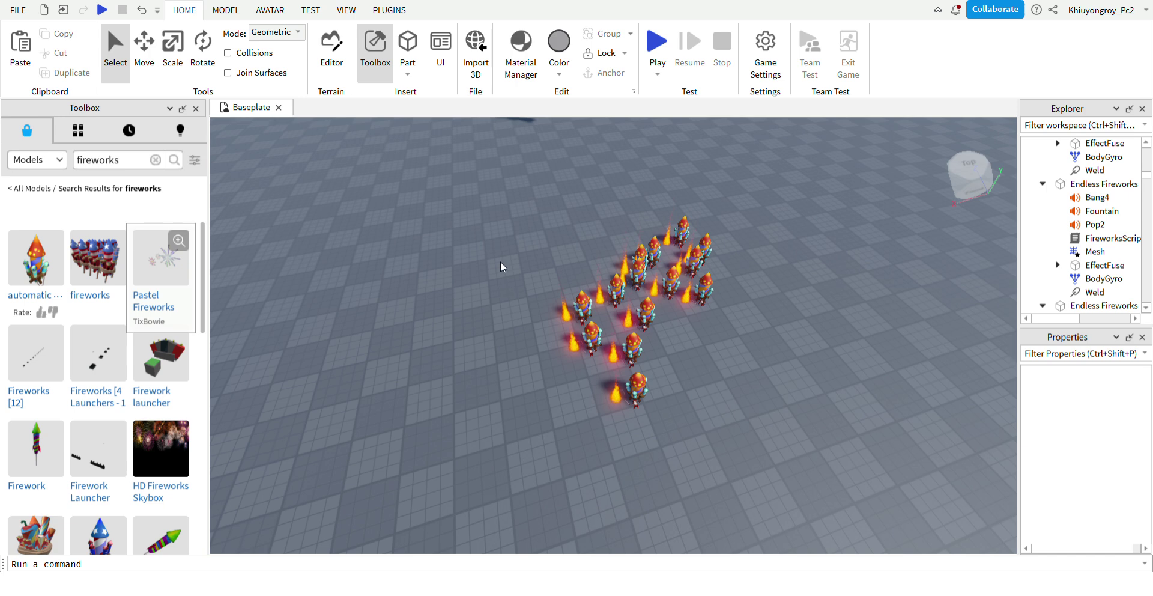
drag(706, 289, 788, 400)
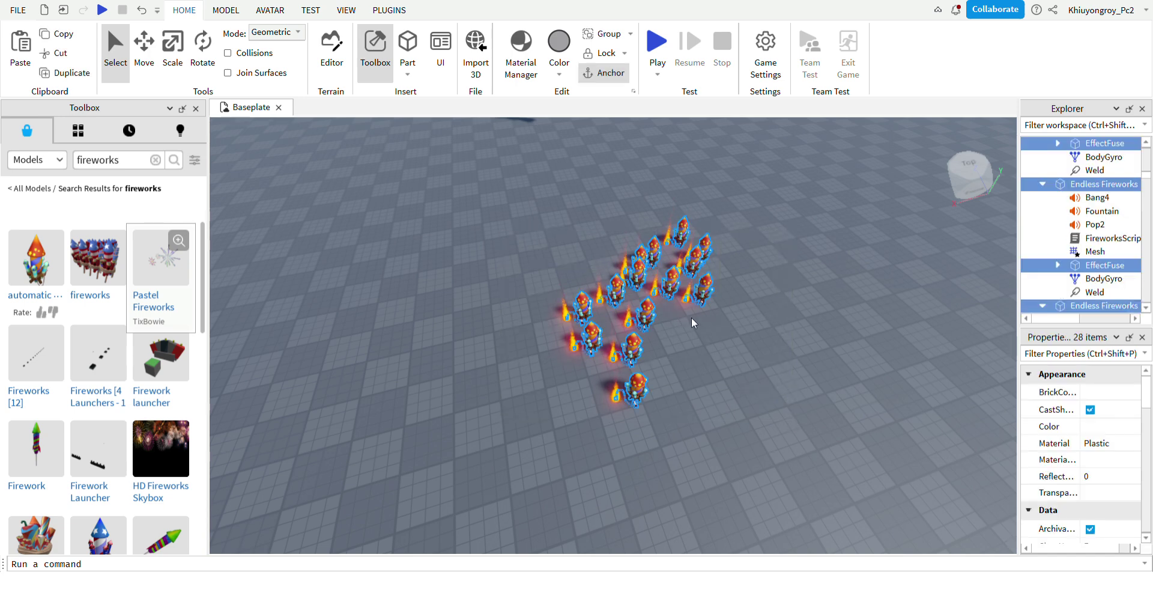
drag(680, 290, 722, 283)
right_drag(723, 283, 722, 284)
drag(722, 283, 579, 335)
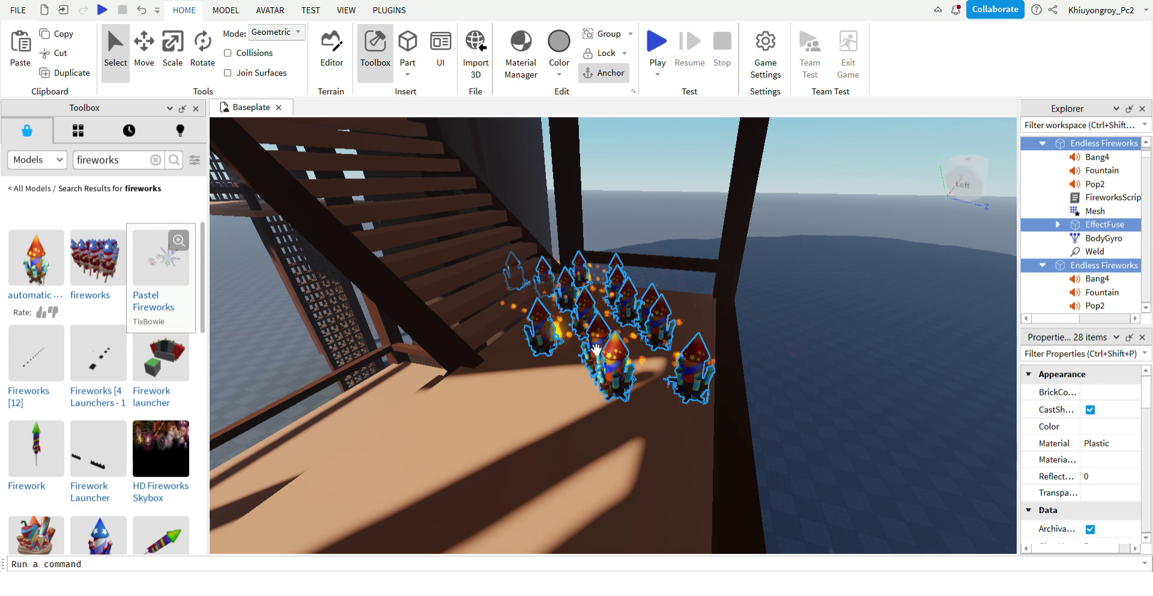
click(29, 50)
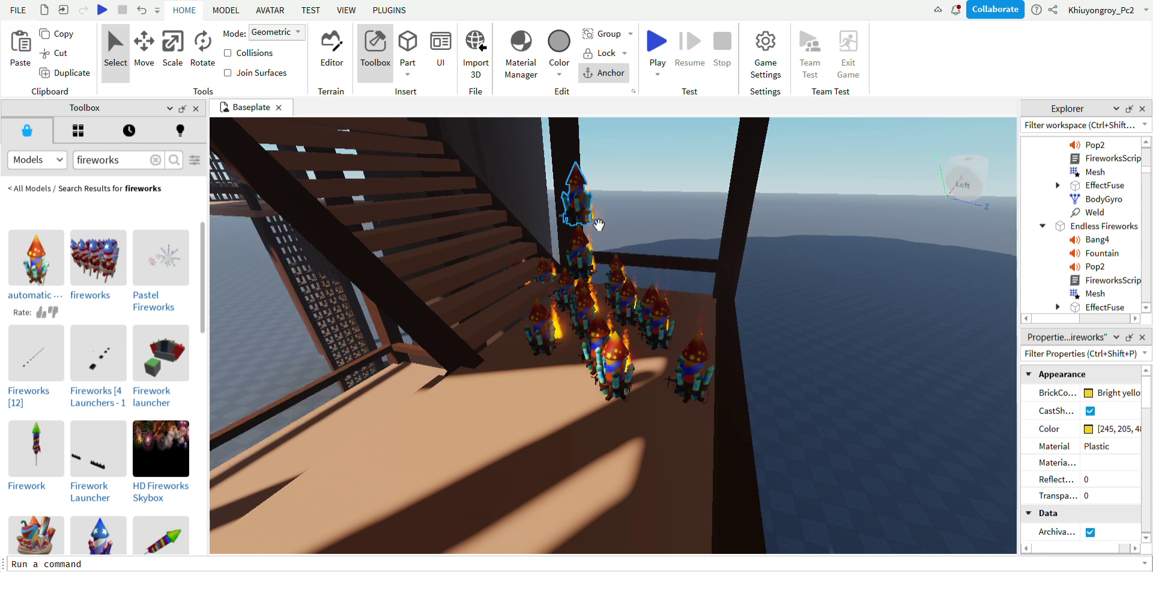
Move the treehouse out from under the fireworks to a spot farther across the baseplate.
scroll(663, 339, down, 5)
click(423, 263)
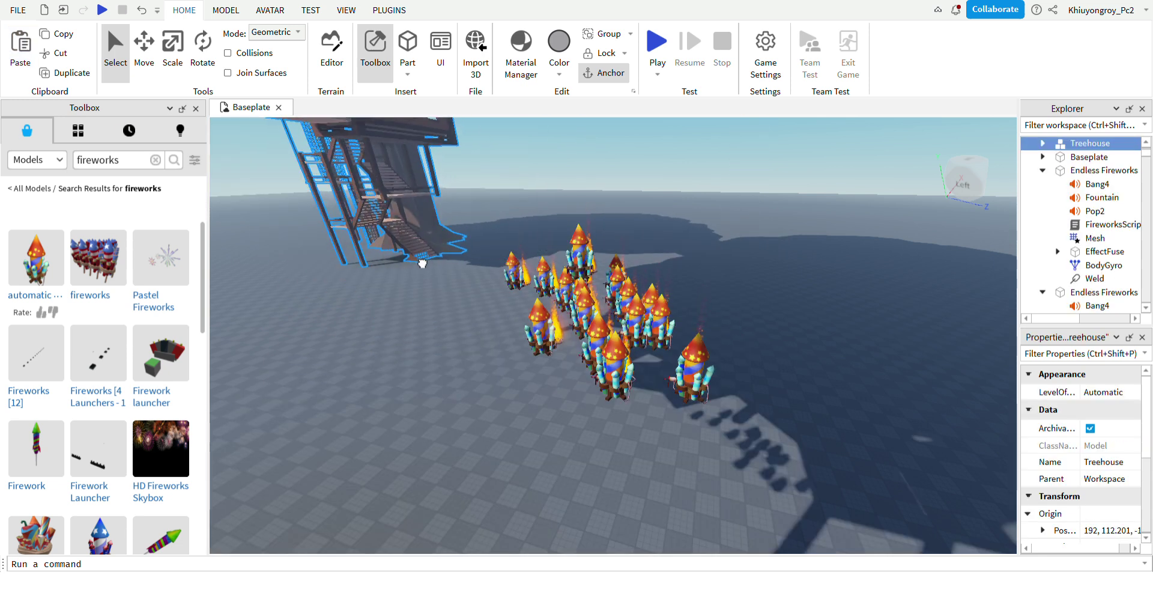
drag(422, 264, 503, 288)
Move the treehouse across the baseplate to a spot in front of the firework cluster.
drag(513, 231, 769, 396)
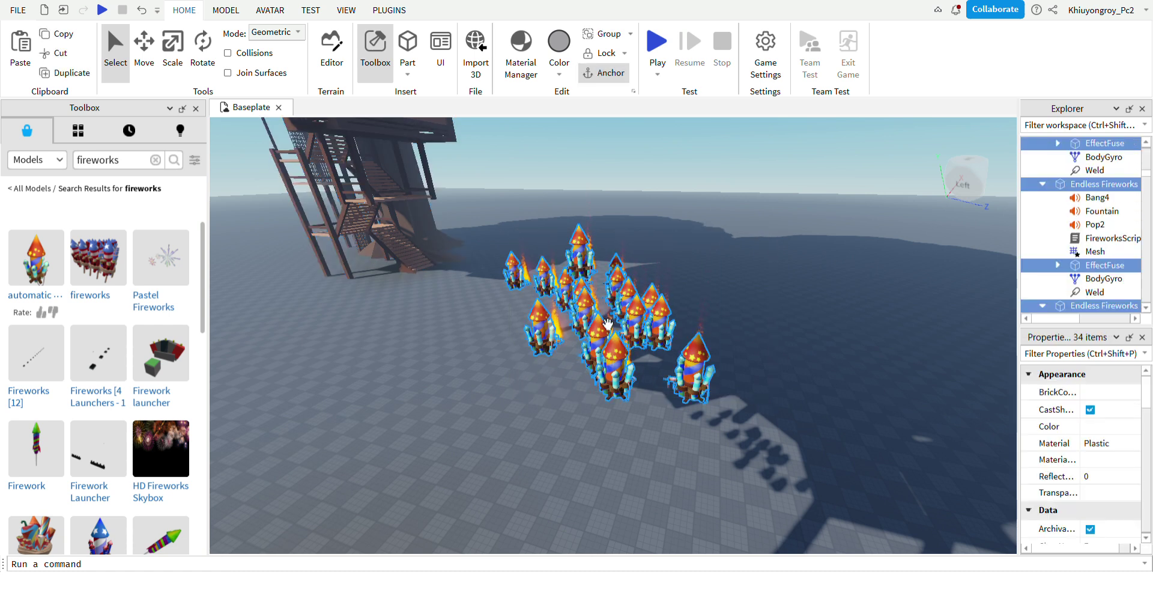
right_drag(565, 414, 533, 358)
scroll(533, 358, down, 6)
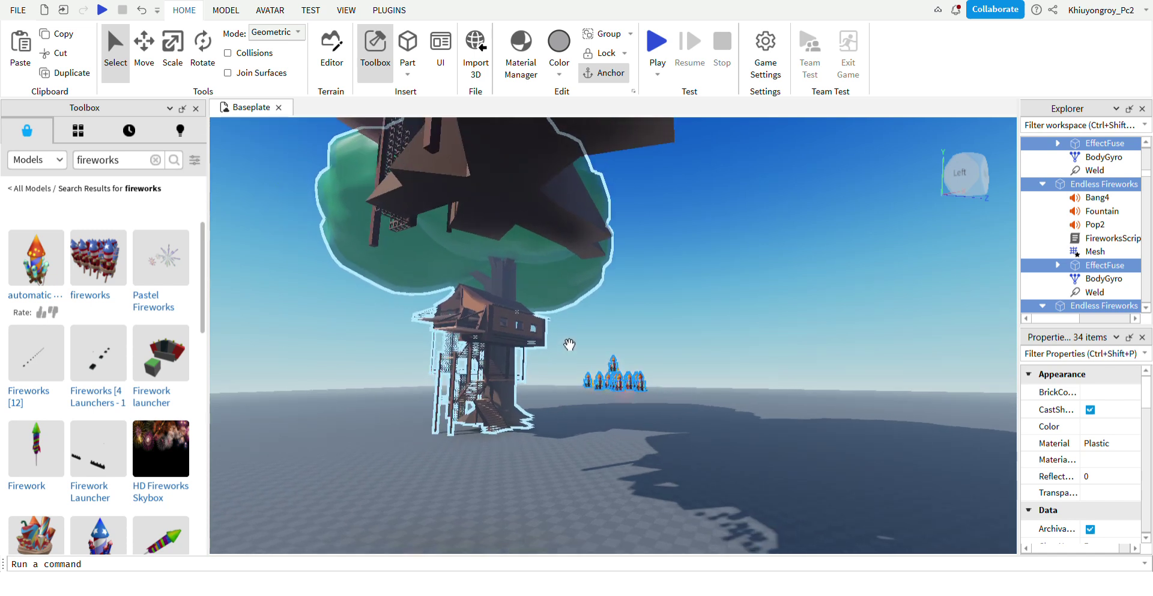
middle_drag(589, 346, 659, 441)
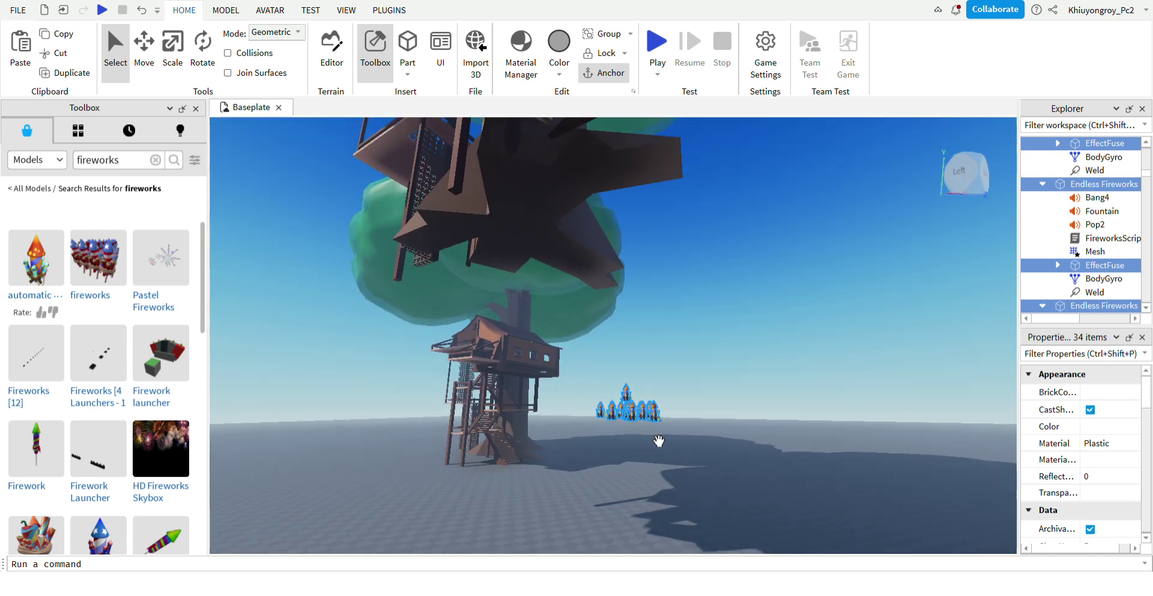
click(574, 482)
scroll(601, 498, up, 5)
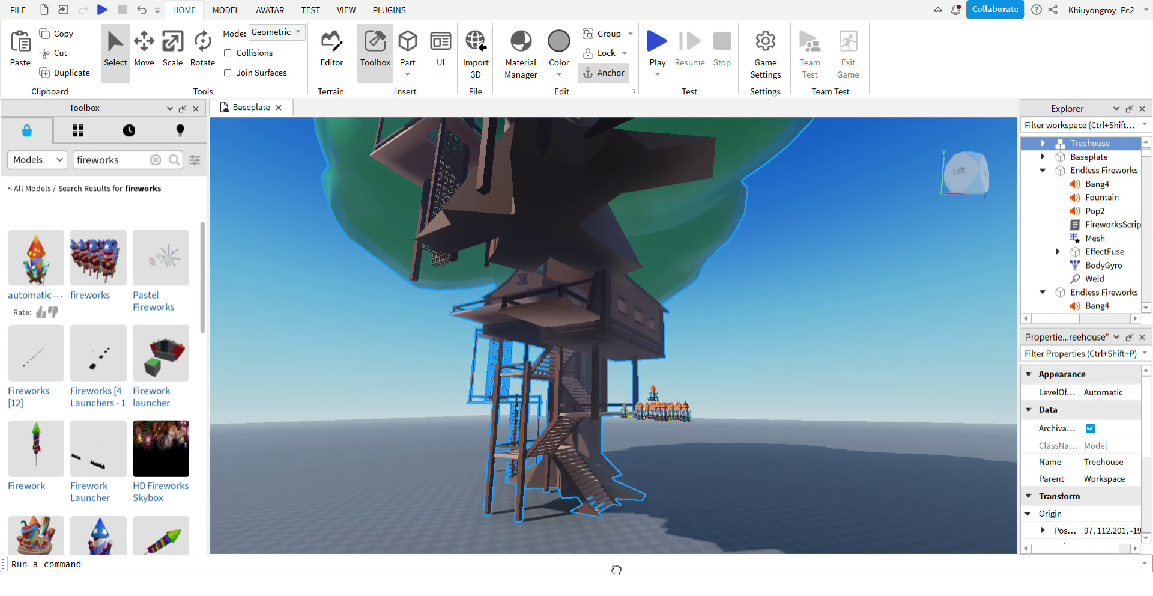
scroll(592, 427, up, 5)
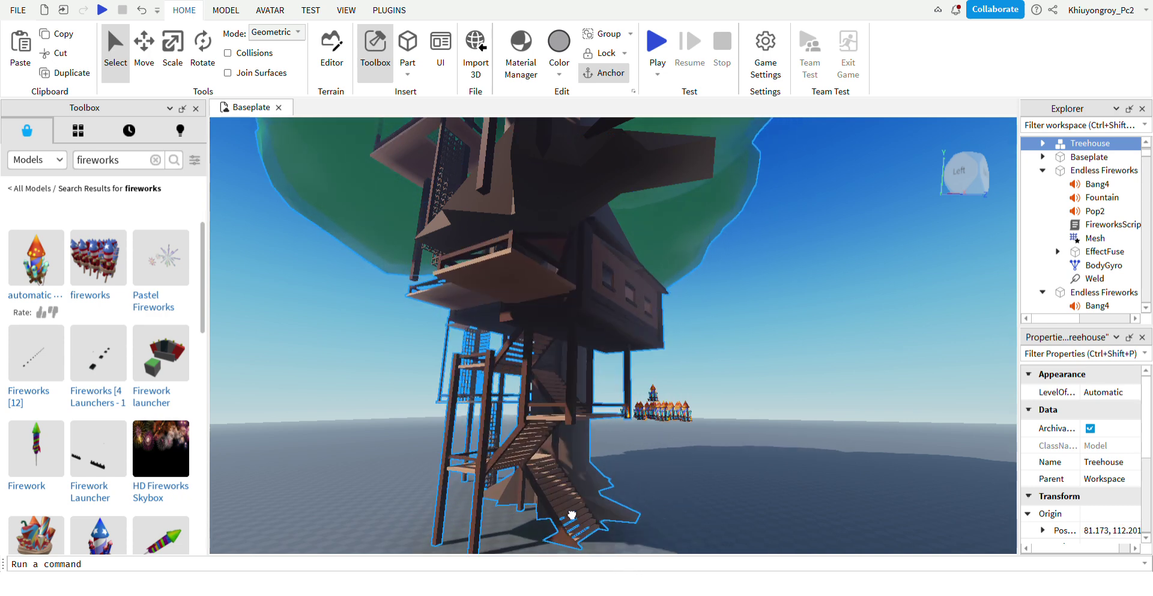
click(679, 448)
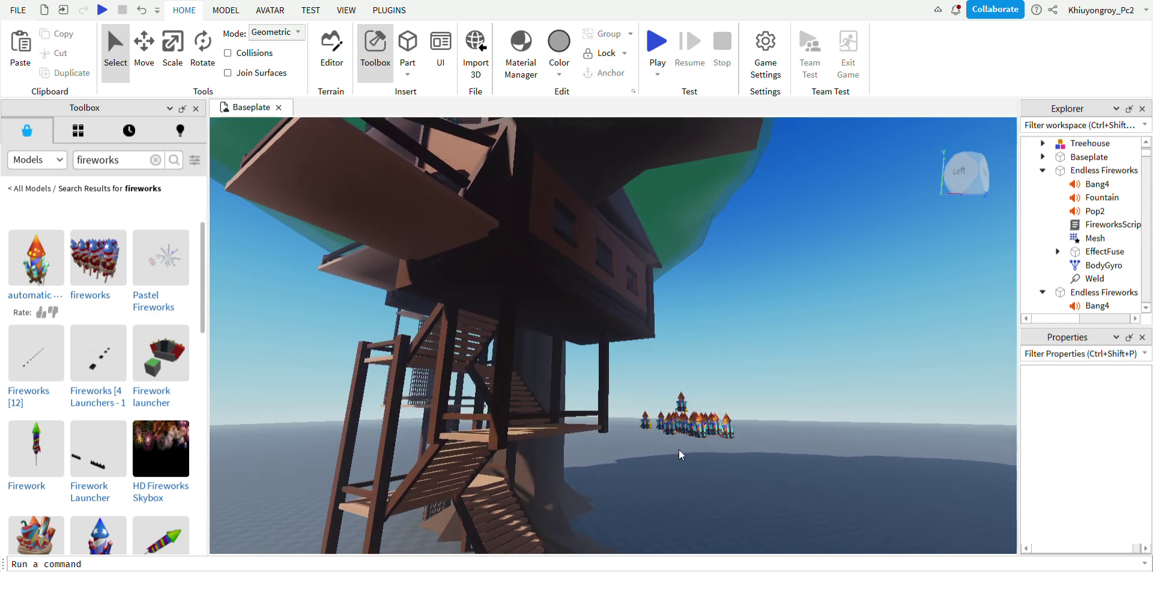
Select the whole ground cluster of fireworks and move it onto the treehouse's lower staircase landing.
scroll(679, 449, up, 6)
click(700, 415)
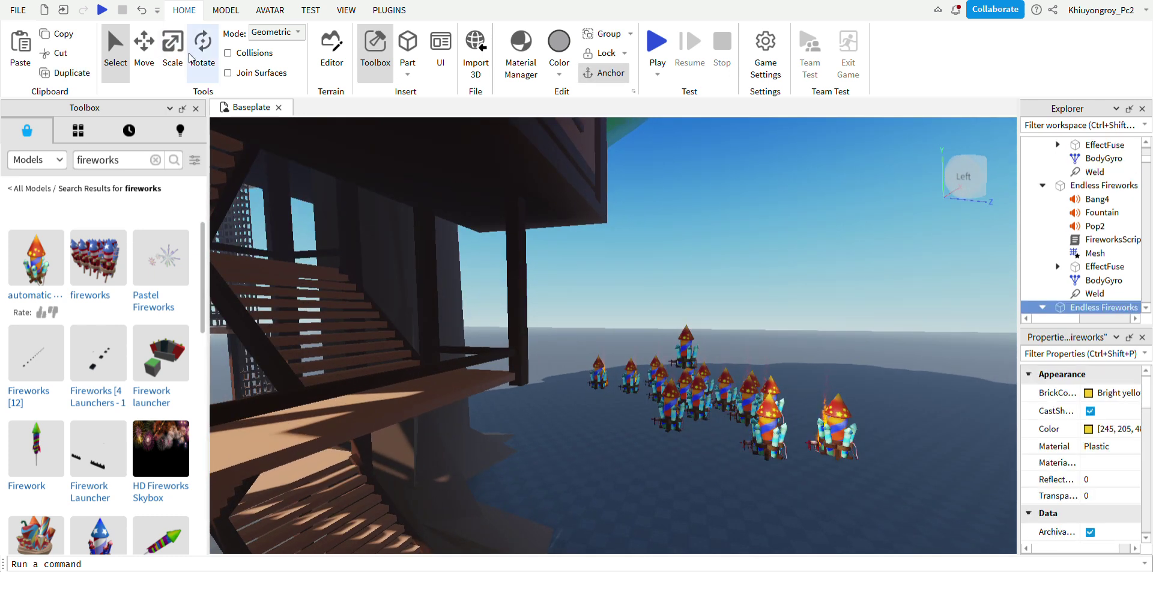
drag(646, 298, 883, 489)
click(565, 345)
drag(726, 416, 333, 329)
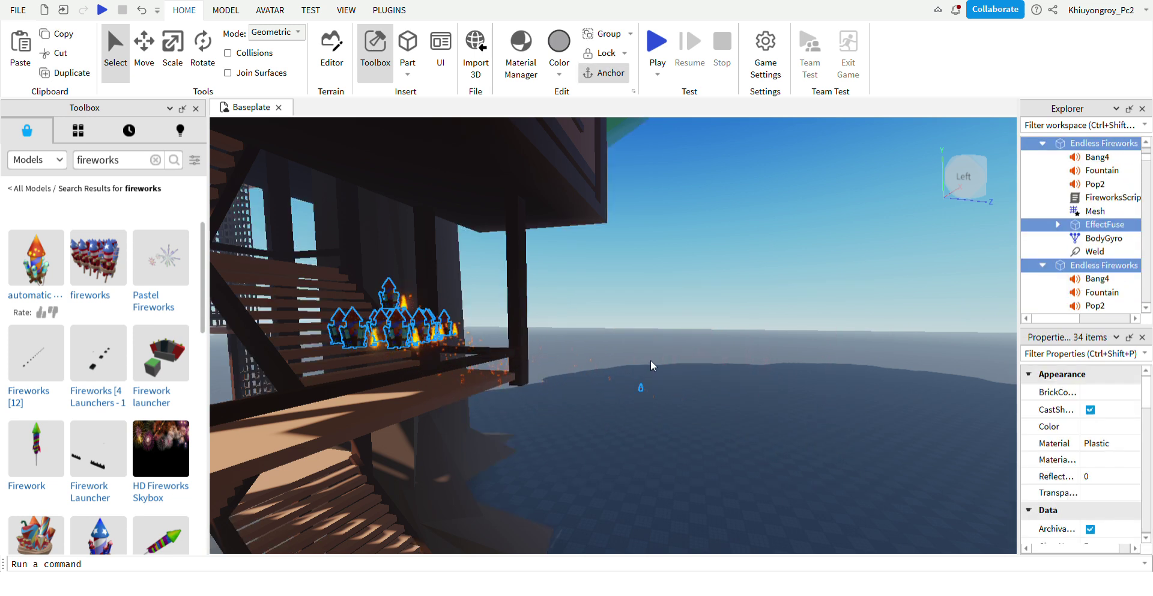
scroll(650, 359, down, 4)
right_drag(682, 391, 240, 220)
key(w)
click(506, 470)
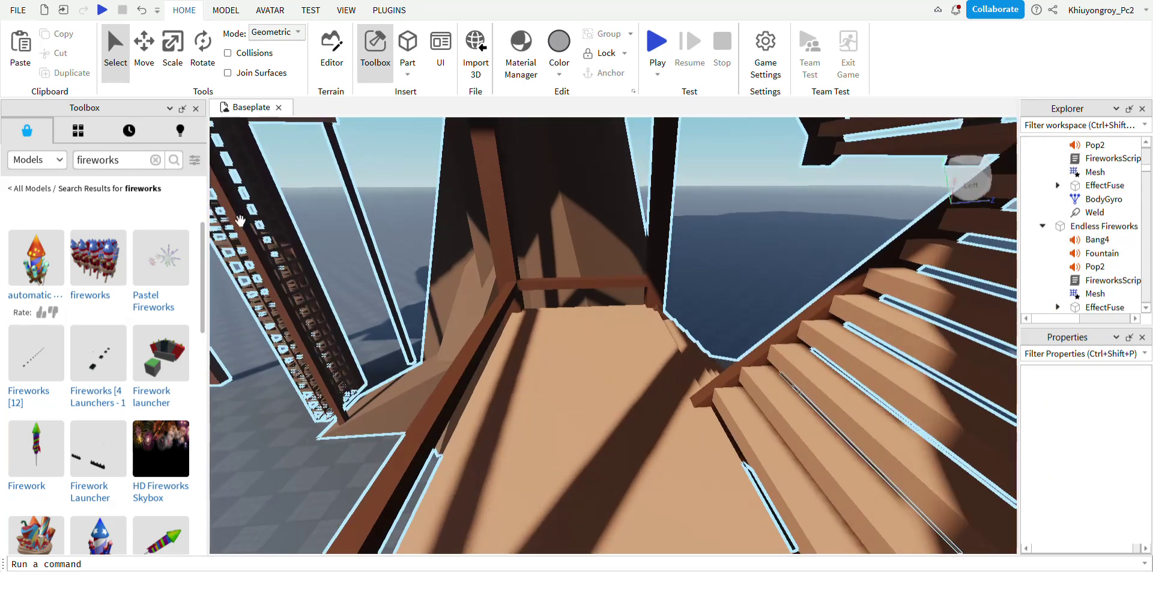
Place a copy of the firework cluster on the treehouse landing that holds the spawn point beside the stairs.
key(s)
right_drag(547, 291, 669, 357)
key(s)
key(w)
key(w)
drag(624, 392, 697, 408)
right_drag(697, 408, 697, 408)
drag(696, 407, 697, 408)
mouse_move(697, 408)
right_down()
mouse_move(688, 386)
mouse_move(698, 408)
right_up()
key(w)
drag(698, 409, 800, 441)
right_drag(799, 442, 834, 441)
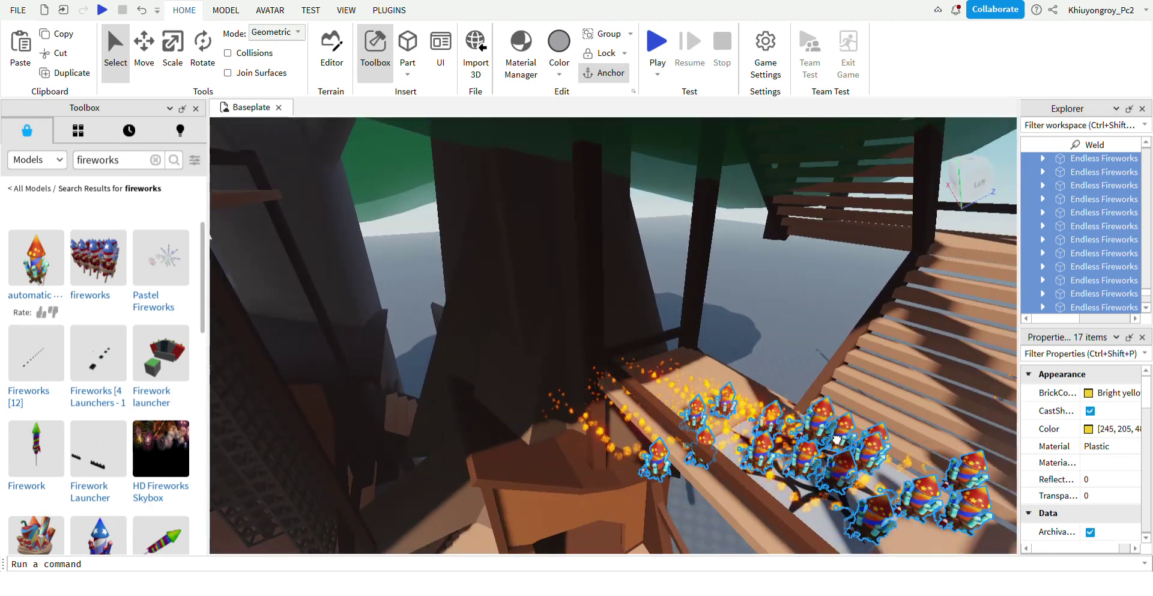
click(779, 275)
key(s)
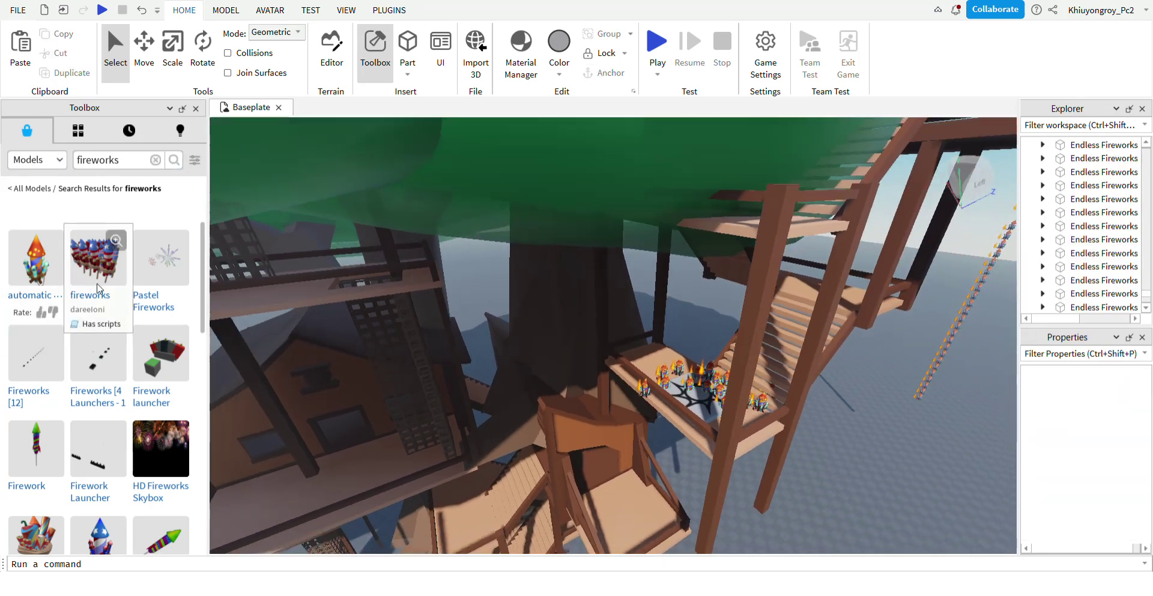
Paste another copy of the firework cluster and locate it on top of the tree canopy.
click(21, 45)
scroll(600, 310, up, 10)
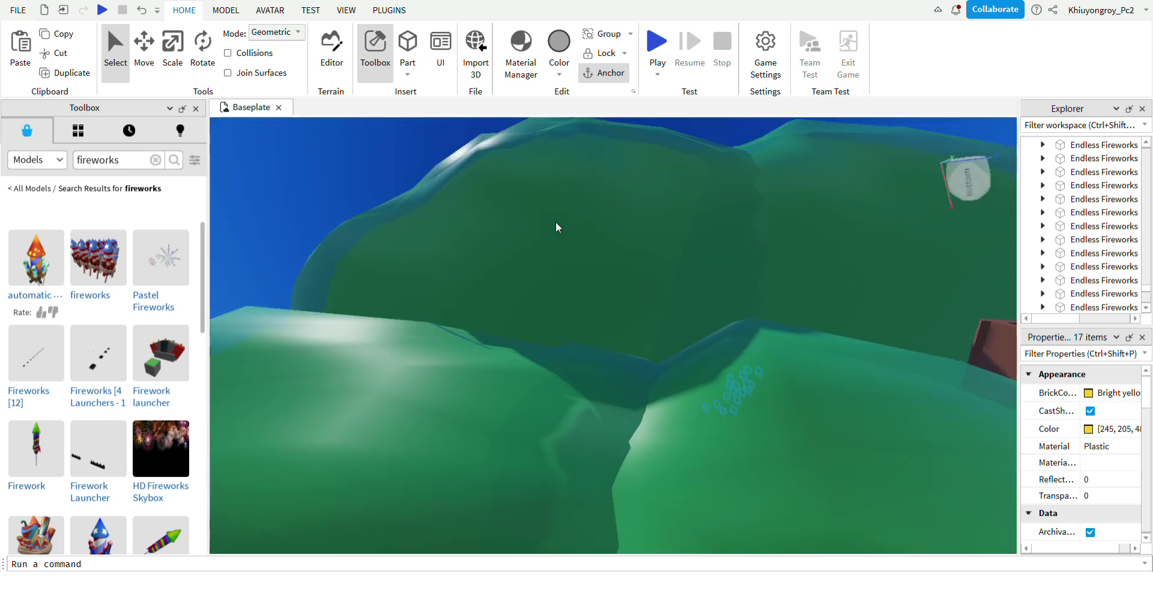
key(w)
right_drag(556, 222, 654, 335)
key(w)
scroll(654, 334, up, 5)
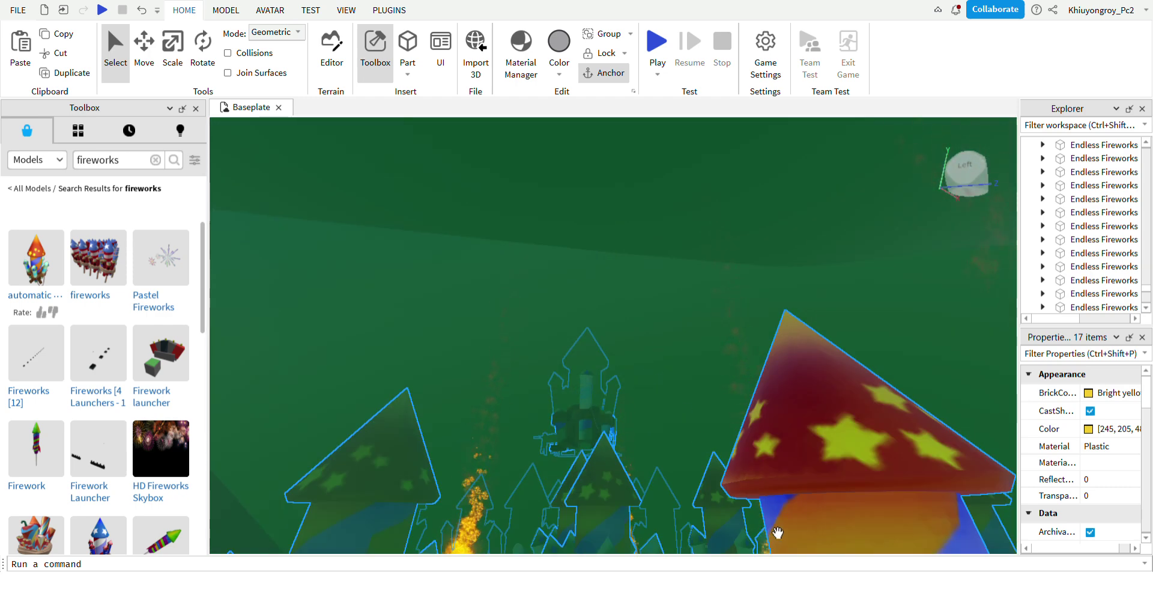
Move the pasted firework cluster from the canopy onto the porch in front of the treehouse's cabin door.
scroll(754, 543, down, 10)
right_drag(797, 468, 699, 540)
drag(699, 539, 697, 536)
right_drag(699, 539, 696, 536)
drag(697, 536, 696, 535)
right_drag(697, 535, 696, 534)
drag(696, 534, 696, 537)
right_drag(696, 535, 696, 537)
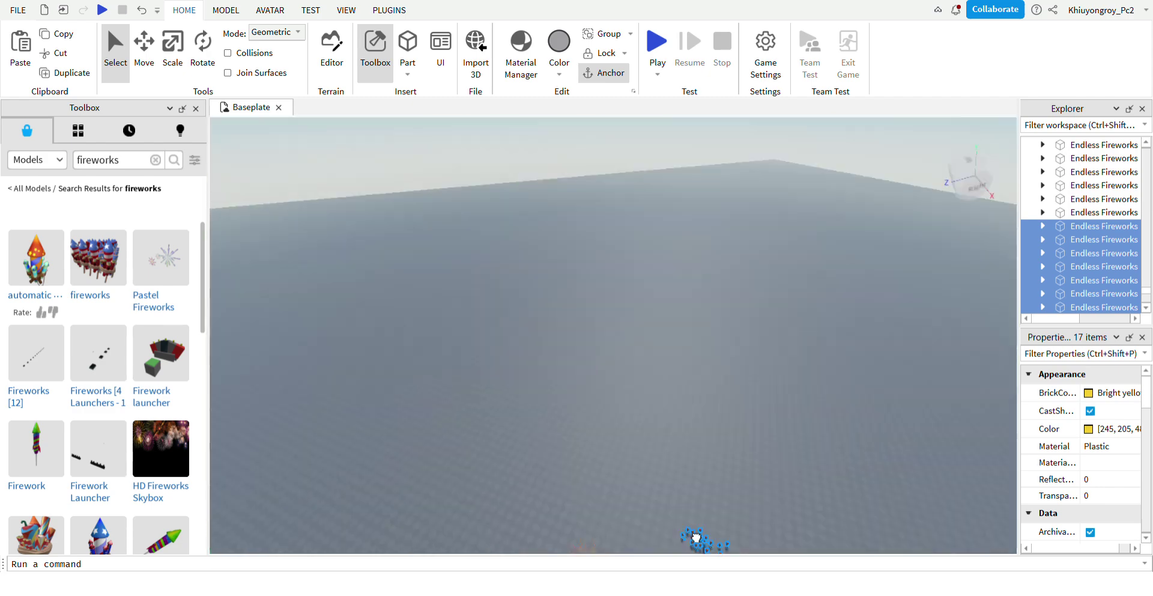
drag(696, 537, 696, 539)
right_drag(696, 536, 697, 538)
drag(696, 538, 697, 535)
right_drag(697, 538, 698, 536)
drag(698, 536, 695, 533)
right_drag(697, 535, 695, 534)
drag(695, 534, 695, 534)
right_drag(695, 533, 695, 534)
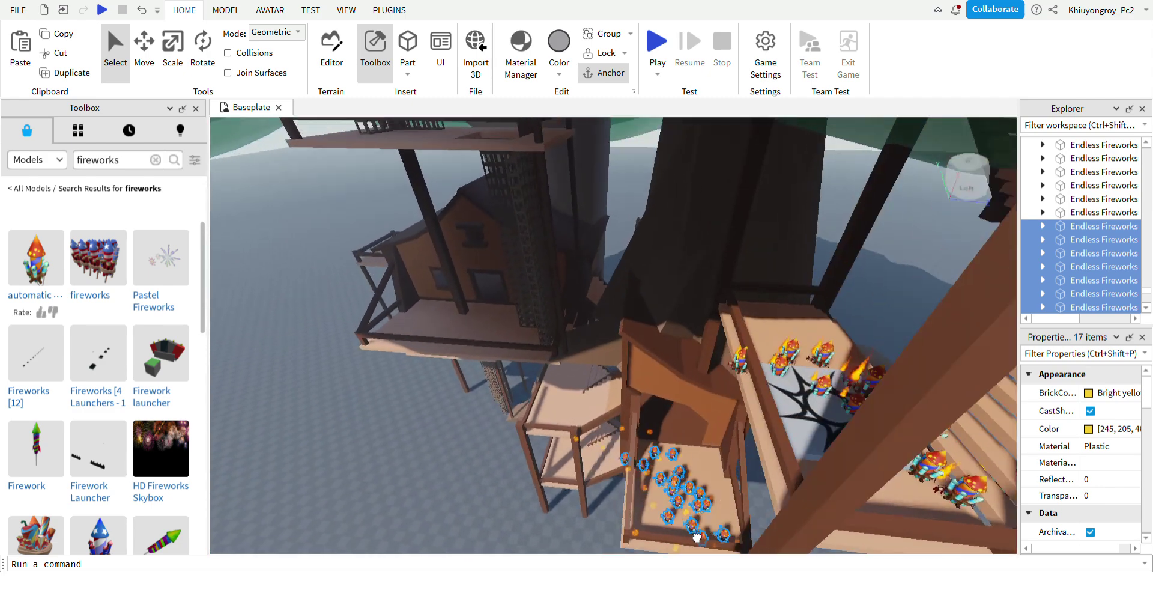
drag(695, 534, 695, 532)
right_drag(696, 535, 695, 532)
scroll(695, 531, up, 4)
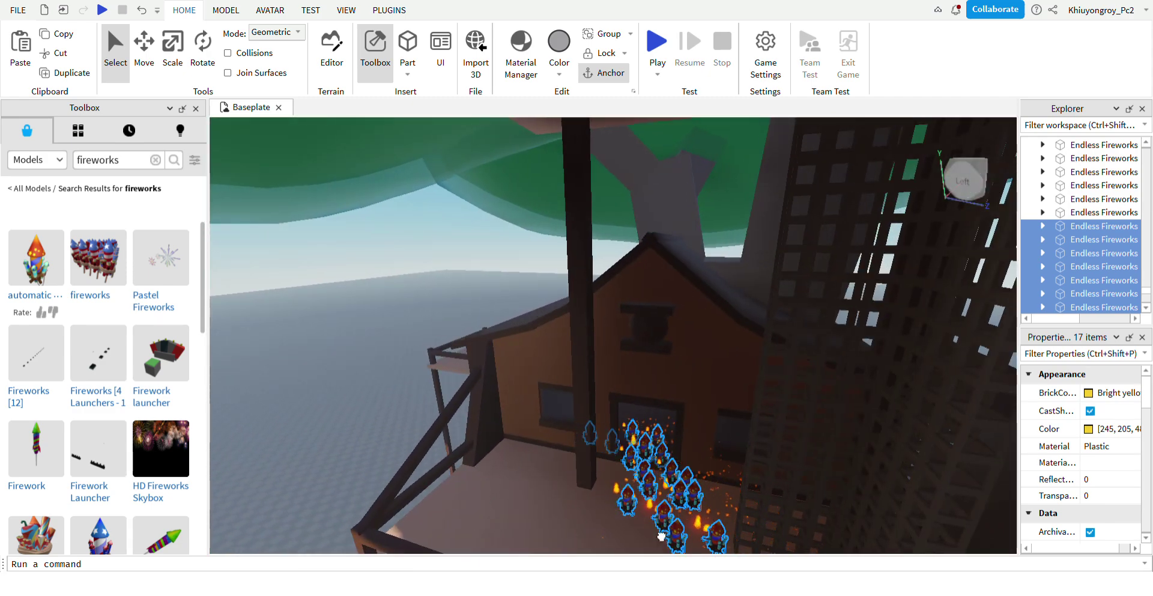
click(340, 444)
Paste one more copy of the firework cluster and find it above the treehouse's leaves.
key(w)
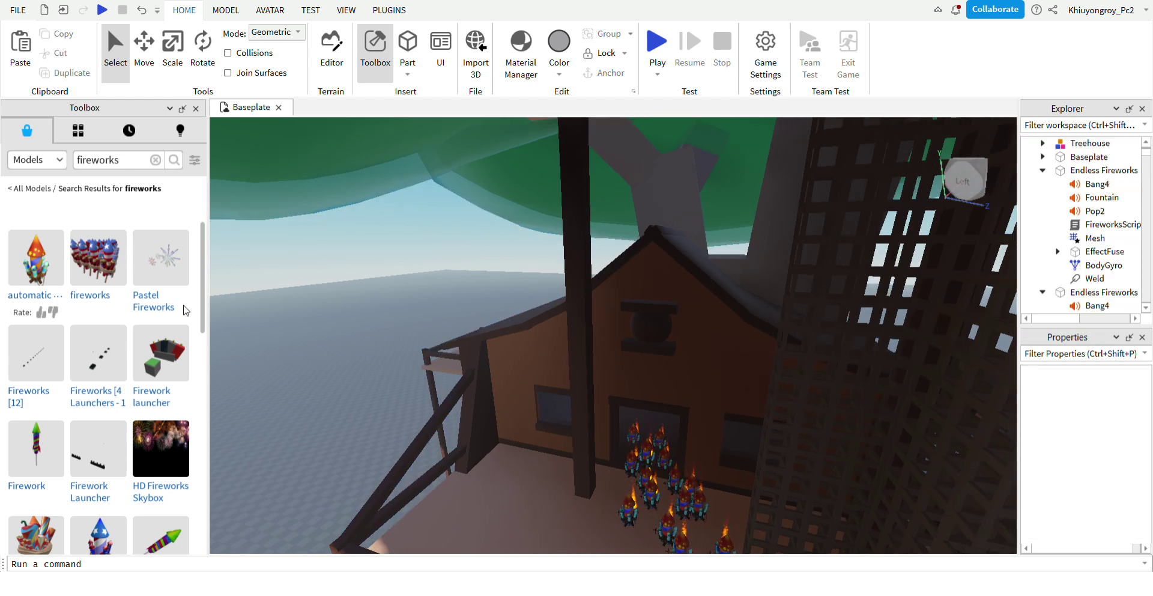
right_drag(570, 417, 628, 429)
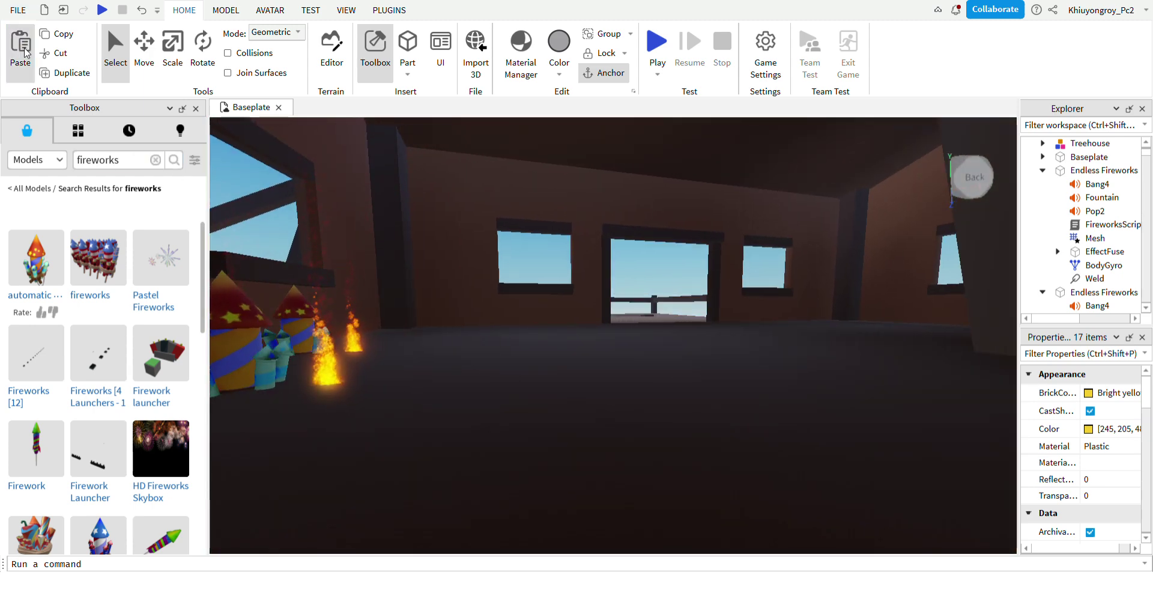
right_drag(536, 531, 599, 412)
key(w)
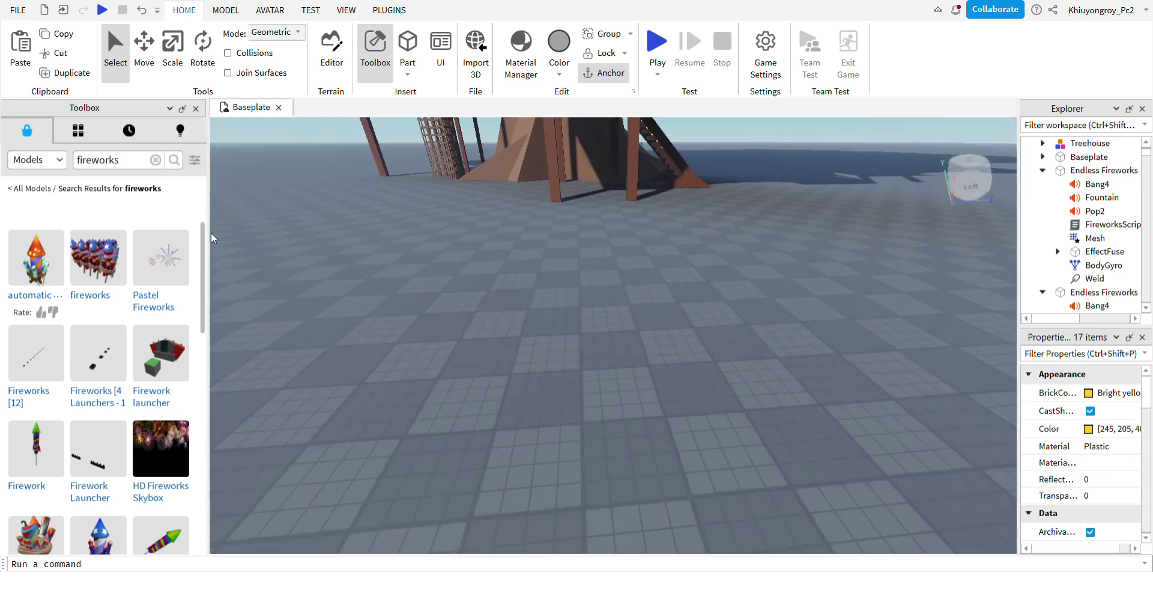
right_drag(505, 313, 690, 414)
key(w)
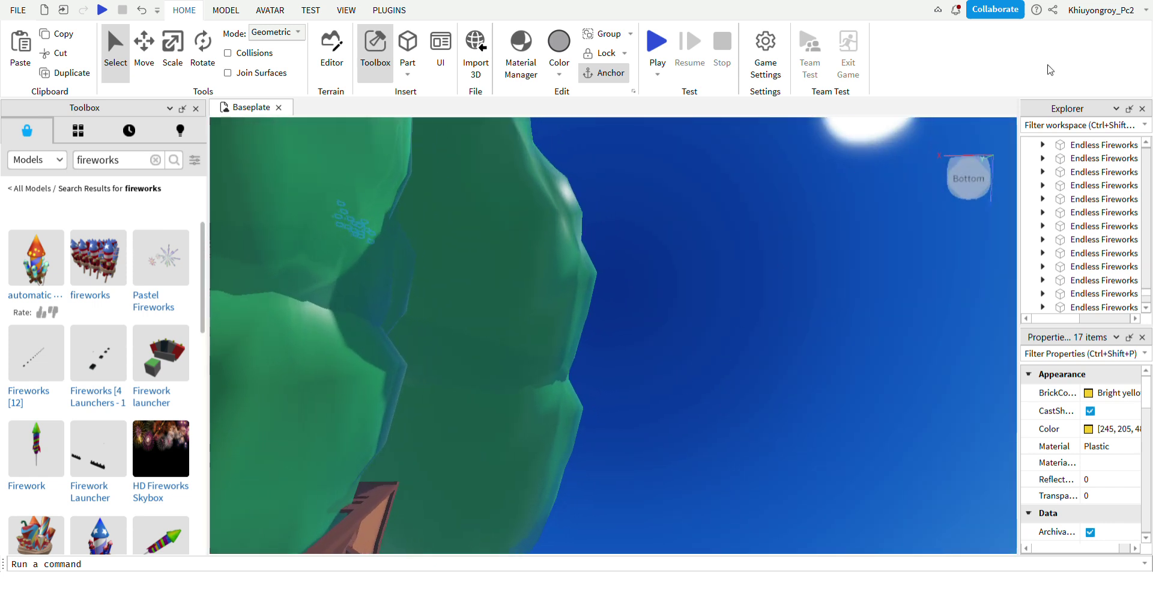
key(w)
right_drag(604, 261, 633, 291)
key(w)
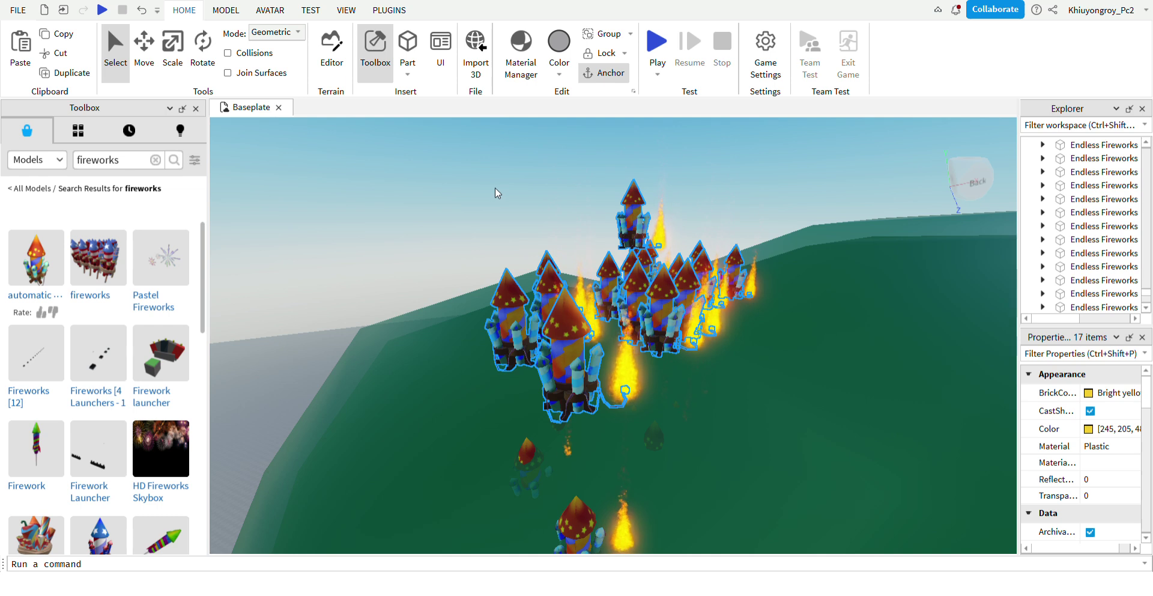
Move the new firework cluster off the tree canopy onto the open upper balcony of the treehouse.
drag(661, 323, 591, 330)
drag(462, 396, 412, 416)
key(a)
right_drag(388, 418, 412, 415)
drag(412, 415, 423, 425)
right_drag(412, 415, 423, 425)
drag(423, 425, 425, 424)
right_drag(423, 425, 425, 425)
drag(425, 424, 425, 425)
right_drag(424, 424, 424, 425)
drag(424, 424, 425, 425)
right_drag(425, 425, 425, 425)
drag(425, 424, 425, 424)
right_drag(424, 425, 424, 424)
key(d)
drag(425, 424, 641, 388)
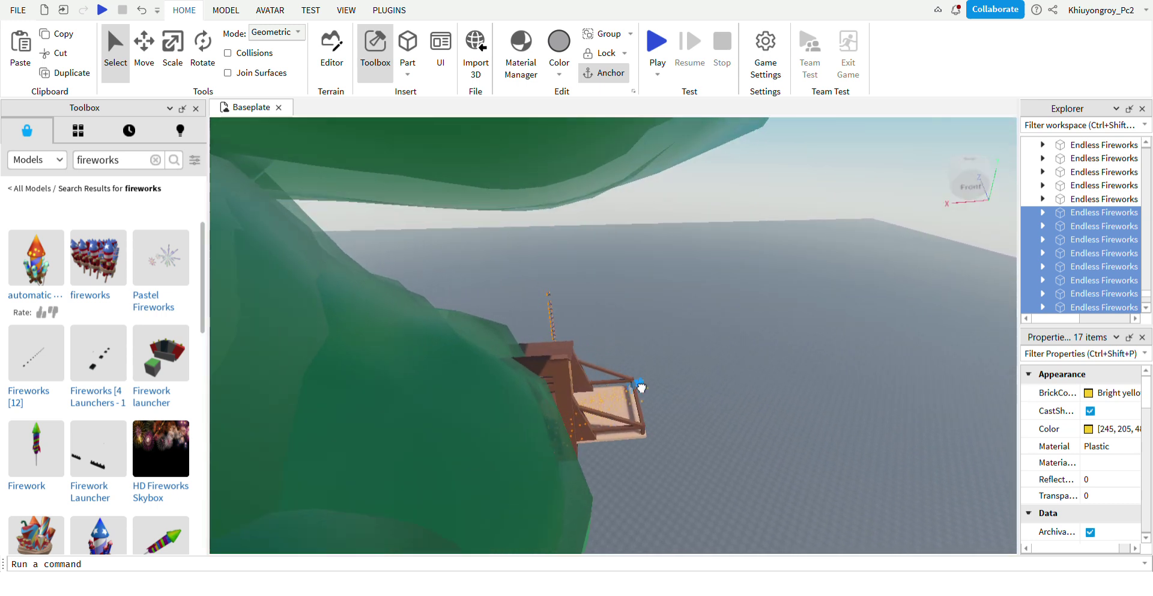
click(702, 313)
key(w)
right_drag(704, 312, 705, 314)
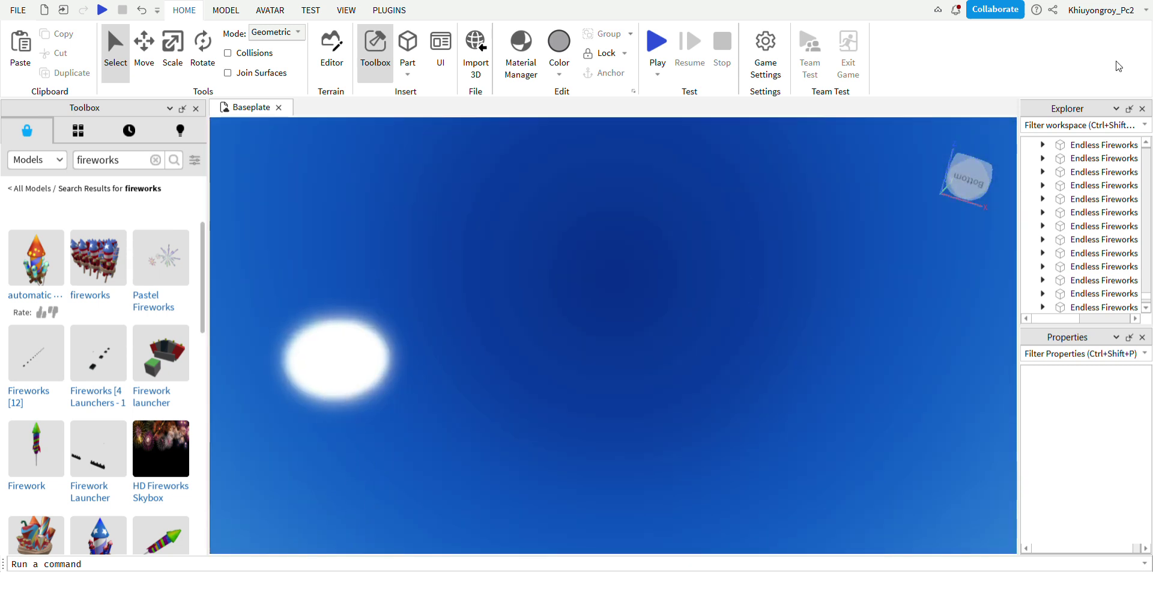
right_drag(526, 264, 530, 283)
key(d)
key(w)
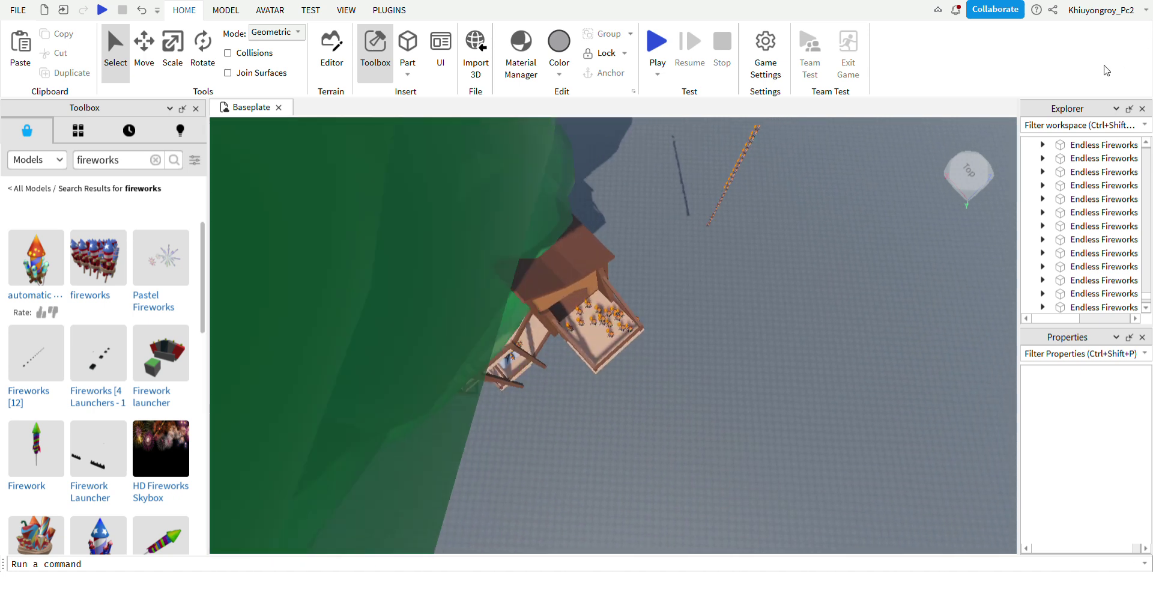